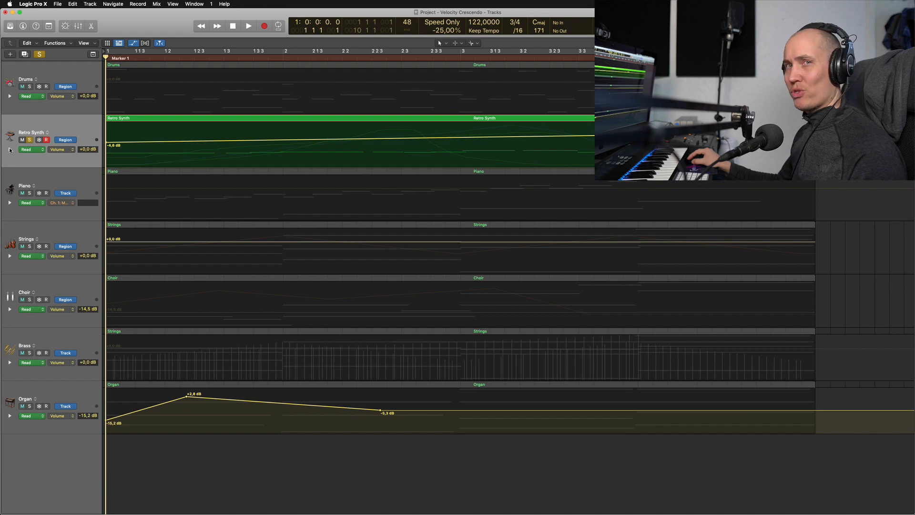
Expand the Retro Synth track's automation lanes so Tremolo Depth, Cutoff and Supercharger Saturation each show in their own lane
click(10, 150)
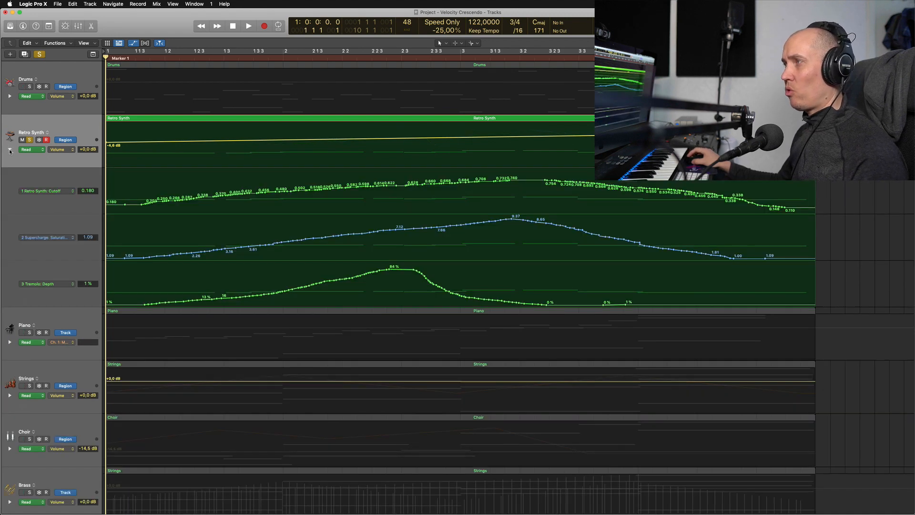
click(10, 150)
click(10, 150)
click(9, 219)
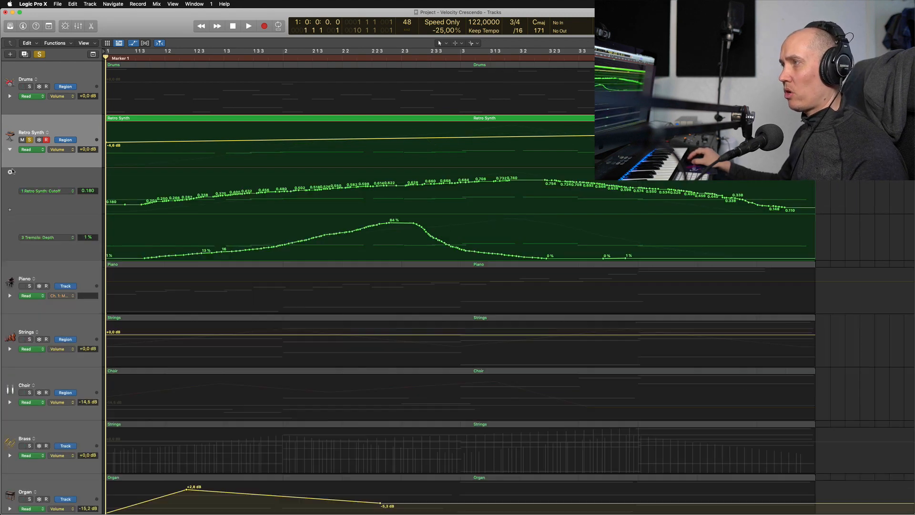
click(10, 173)
click(10, 150)
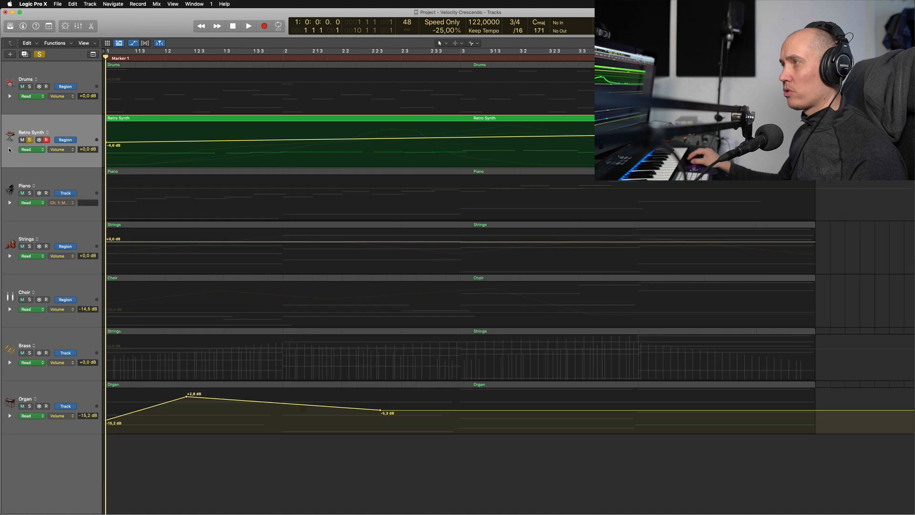
click(10, 151)
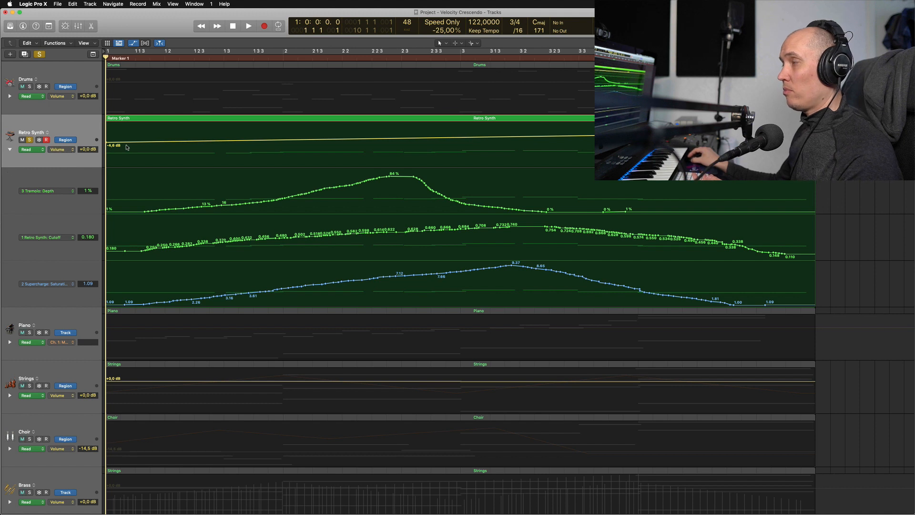
Show the inspector and examine the automated controls in the Tremolo, Retro Synth and Supercharger GT plug-in windows
mouse_move(40, 193)
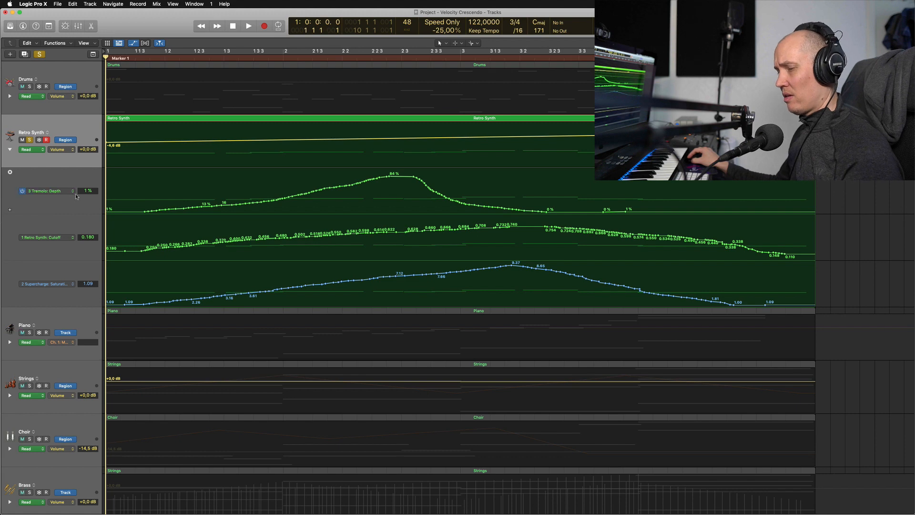
key(i)
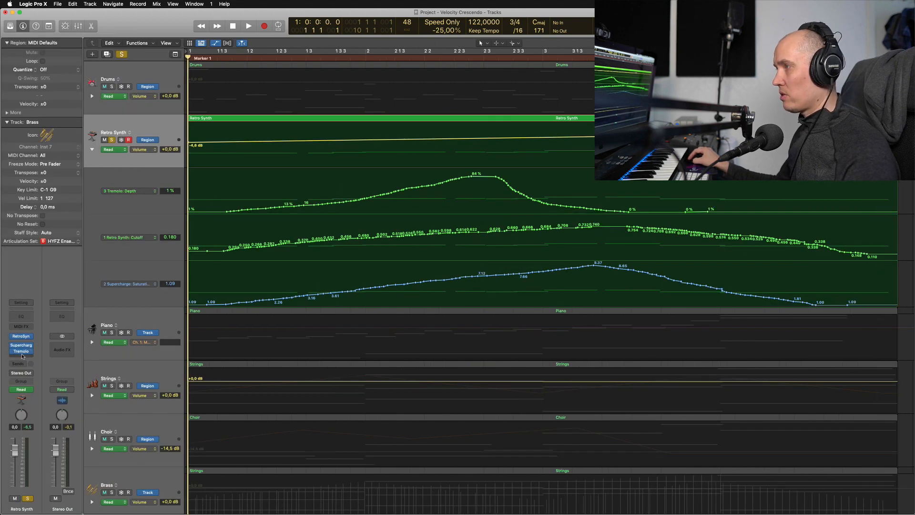
click(22, 353)
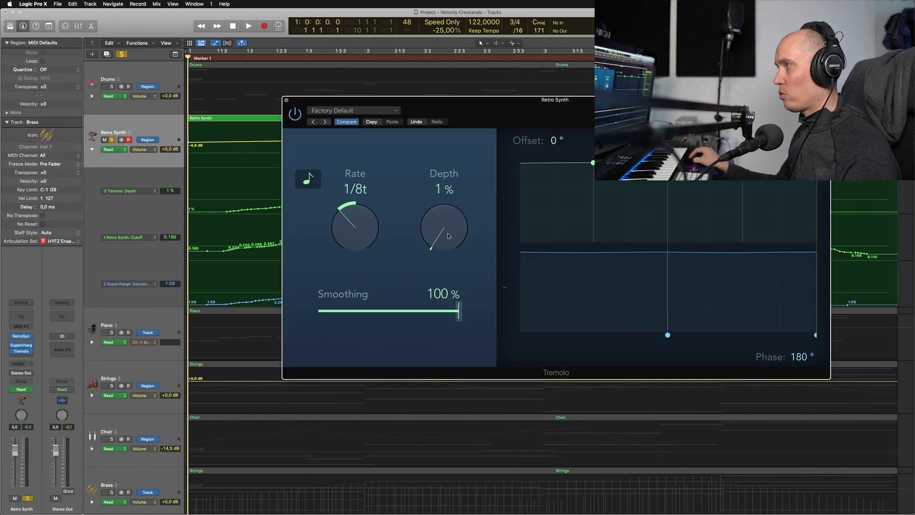
key(v)
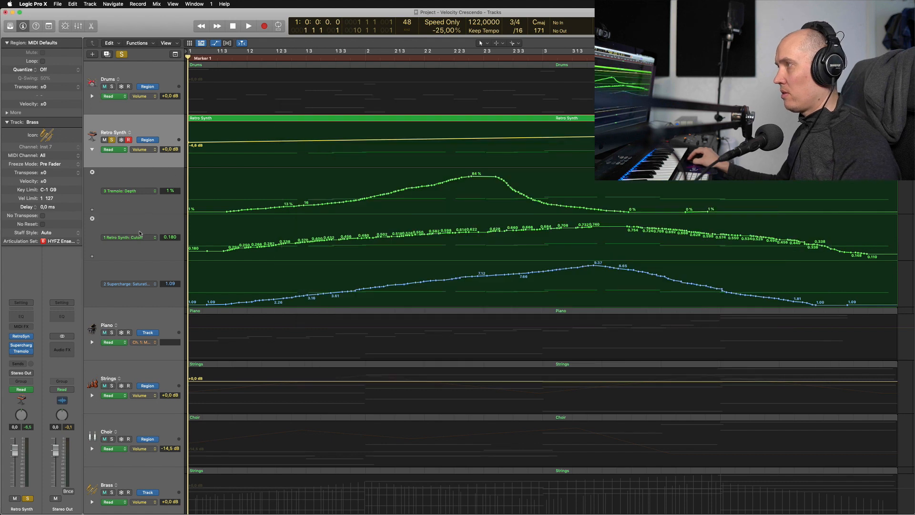
click(22, 337)
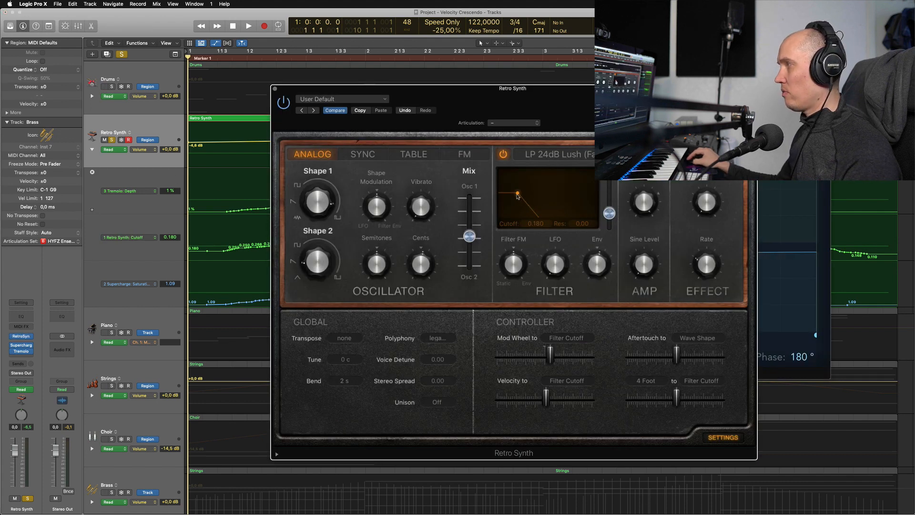
key(v)
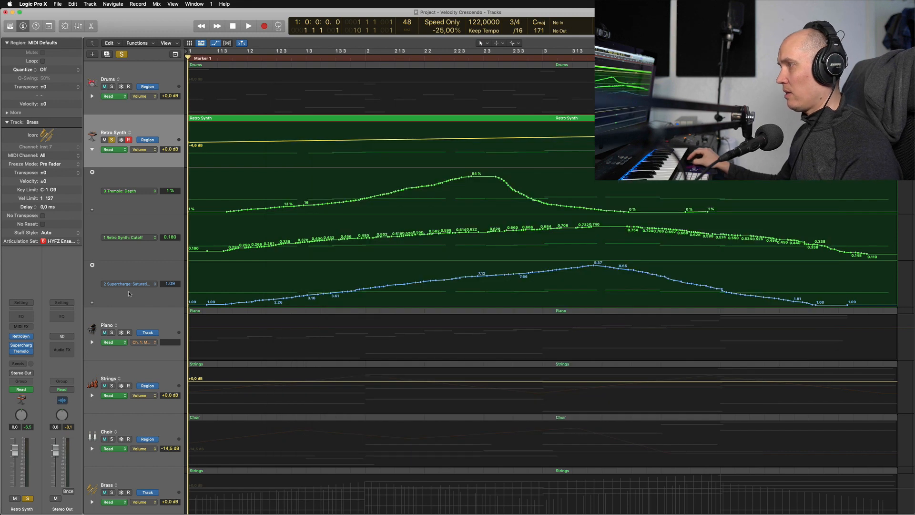
click(20, 347)
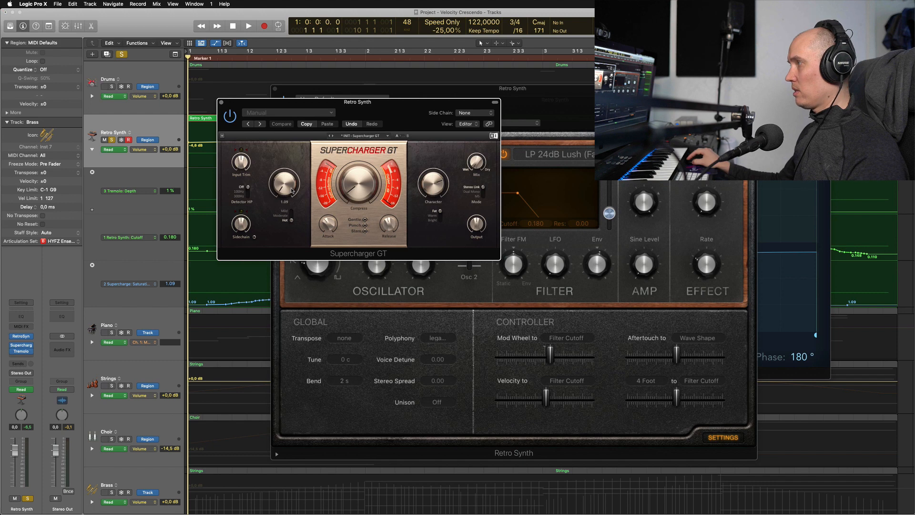
key(v)
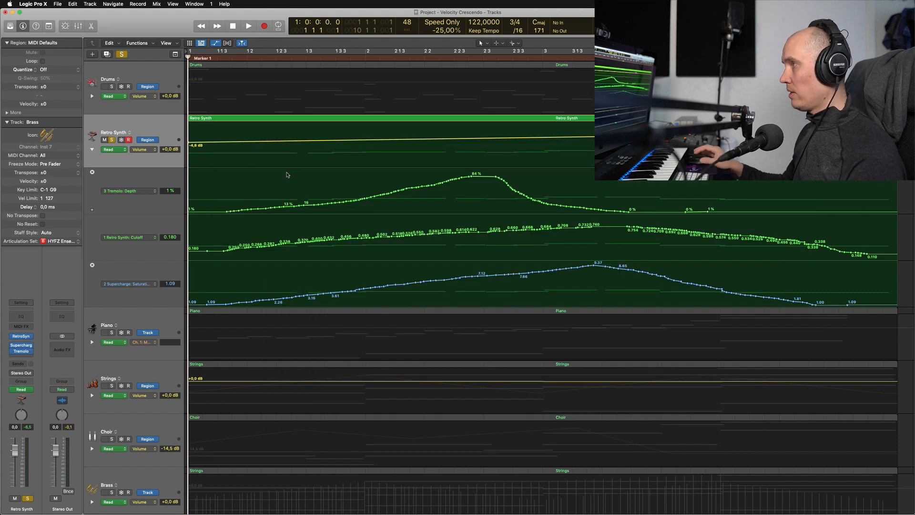
Spread out the Retro Synth and Tremolo plug-in windows, watch their automated controls during playback, and hide the windows again
key(v)
click(23, 344)
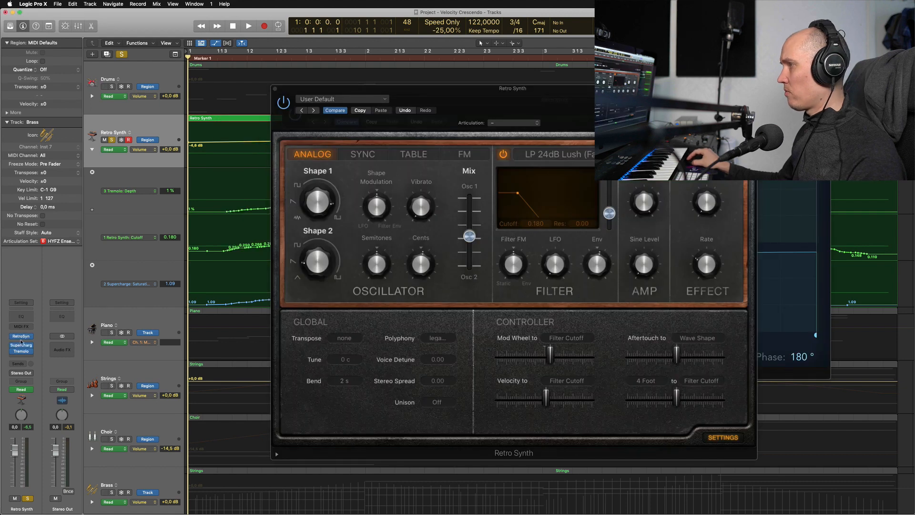
click(23, 354)
drag(429, 93, 547, 230)
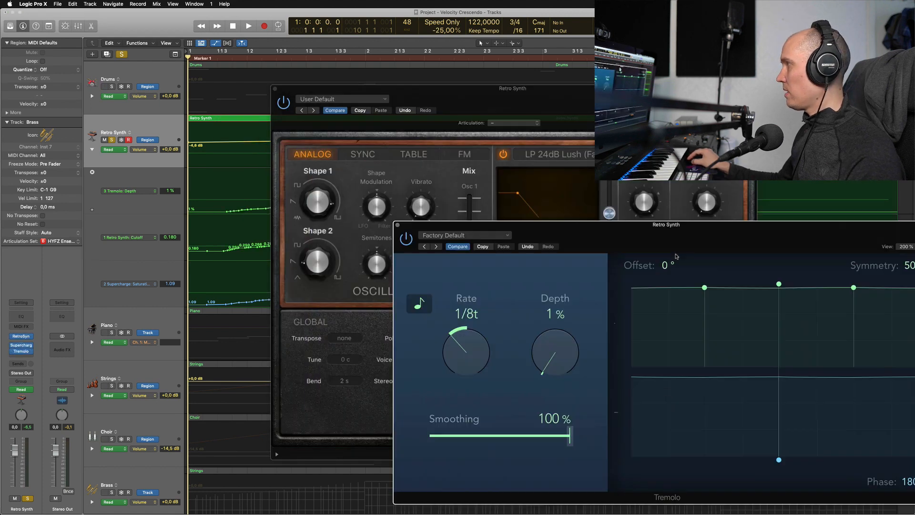
drag(504, 88, 249, 40)
key(space)
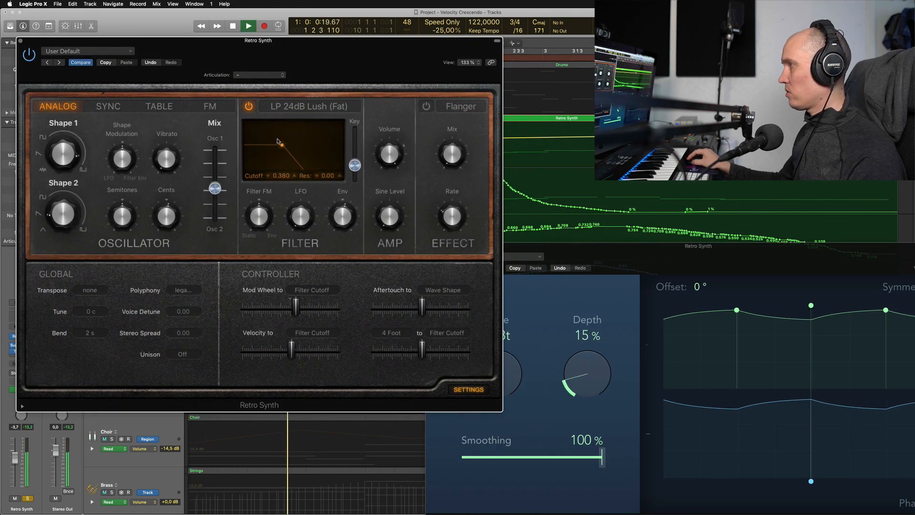
drag(691, 267, 619, 81)
key(v)
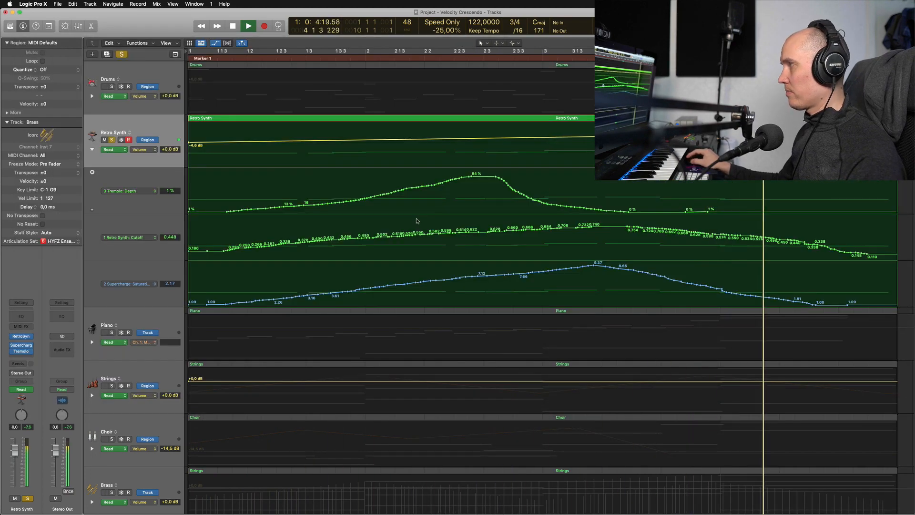
key(space)
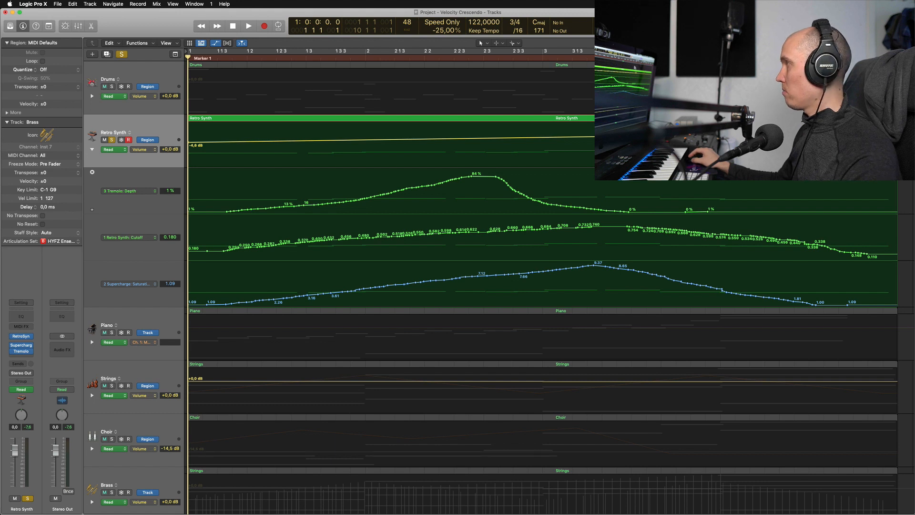
Redraw the middle of the Tremolo Depth automation curve with the Pencil tool, rising from about 17% to a peak of about 85%
click(482, 43)
click(491, 60)
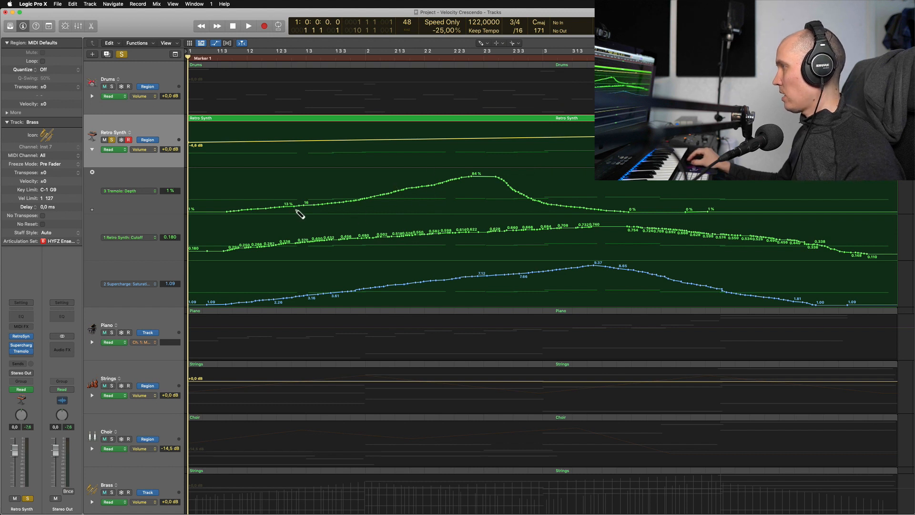
mouse_move(299, 214)
mouse_down()
mouse_move(466, 187)
mouse_move(505, 187)
mouse_move(512, 203)
mouse_up()
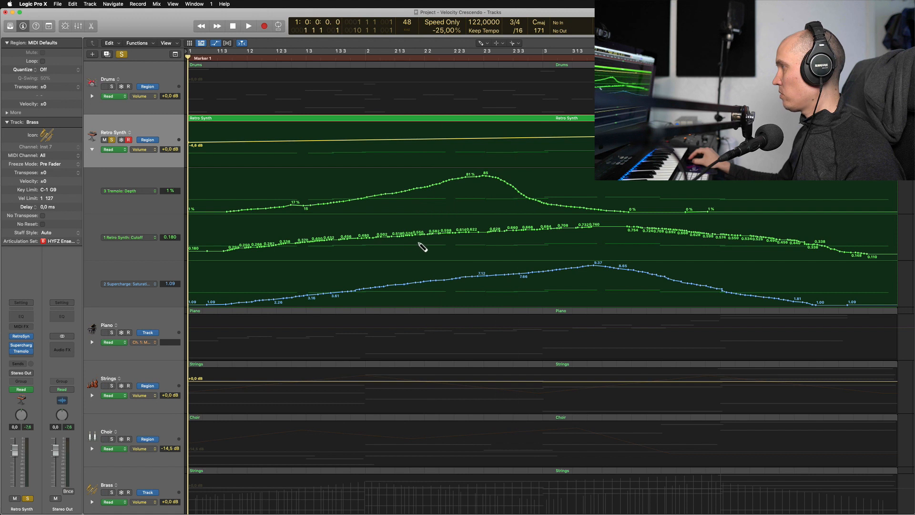
Redraw the Cutoff automation with a peak of about 0.968, a dip to about 0.384, a rise to about 0.574 and a fall to about 0.022
mouse_move(421, 246)
mouse_down()
mouse_move(500, 220)
mouse_move(549, 245)
mouse_move(543, 238)
mouse_up()
drag(409, 242, 415, 231)
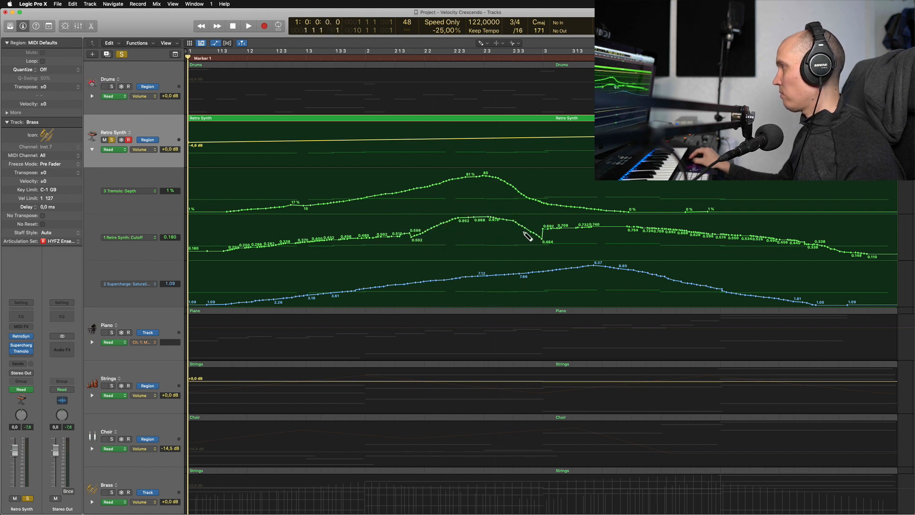
drag(527, 236, 776, 249)
mouse_move(635, 247)
mouse_down()
mouse_move(689, 241)
mouse_move(865, 283)
mouse_up()
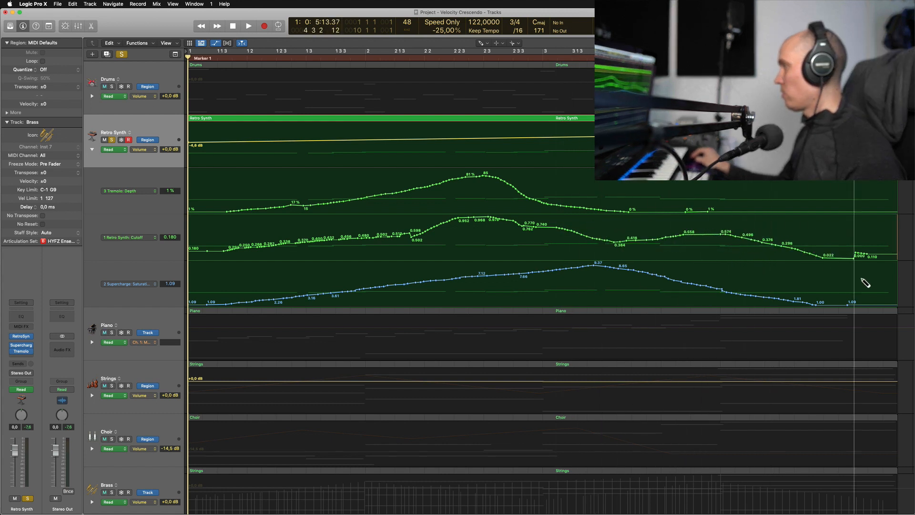
Draw a second Tremolo Depth swell peaking at about 40% after bar 3, play the track, and return to the project start
drag(627, 210, 822, 210)
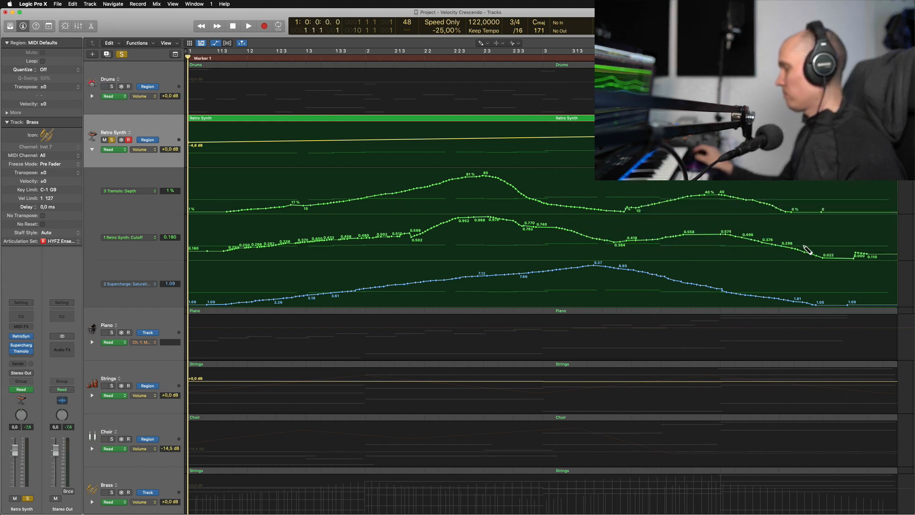
key(space)
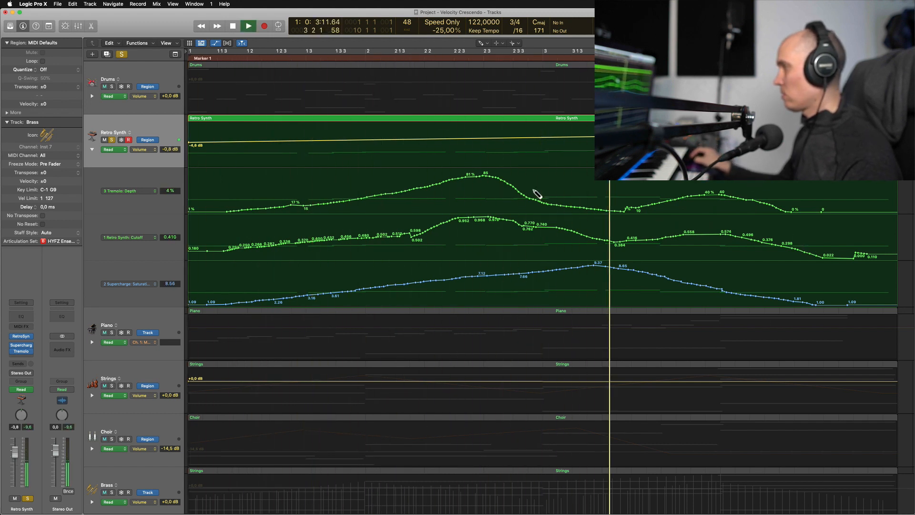
key(space)
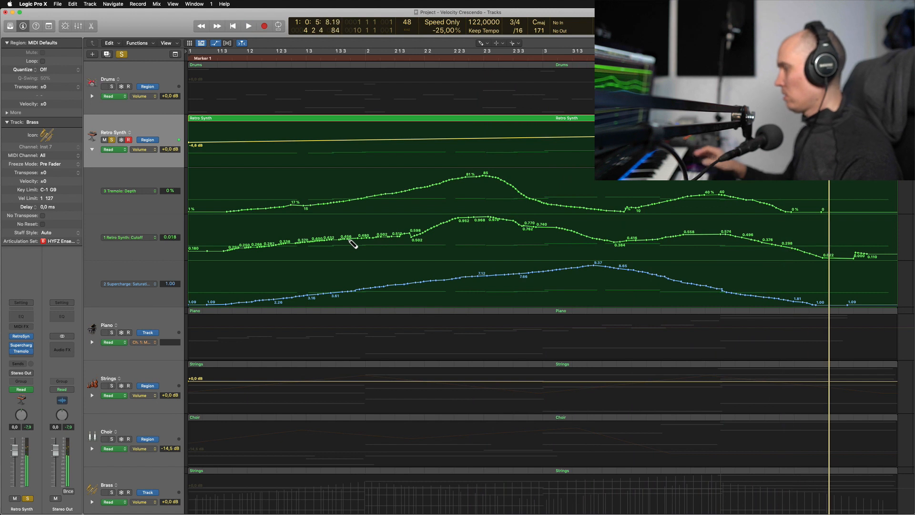
key(Return)
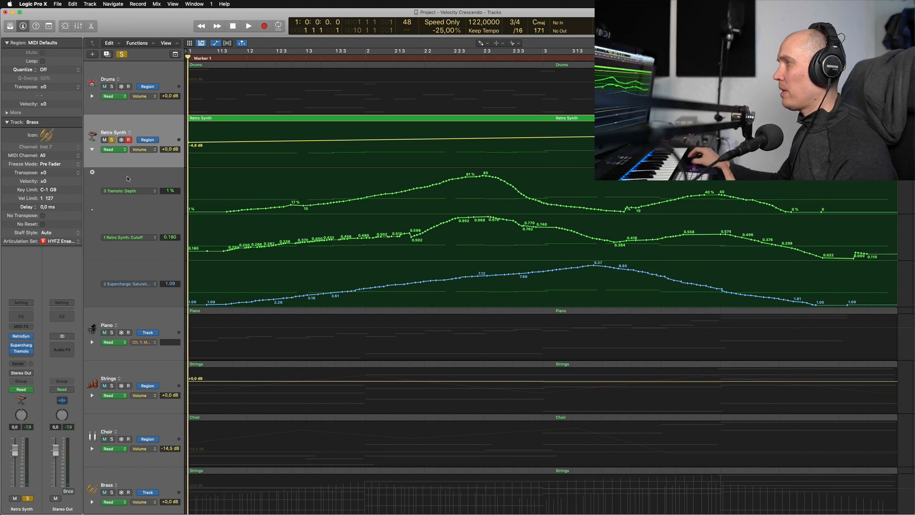
Toggle the automation display off and on and reopen the Retro Synth track's automation lanes
mouse_move(106, 194)
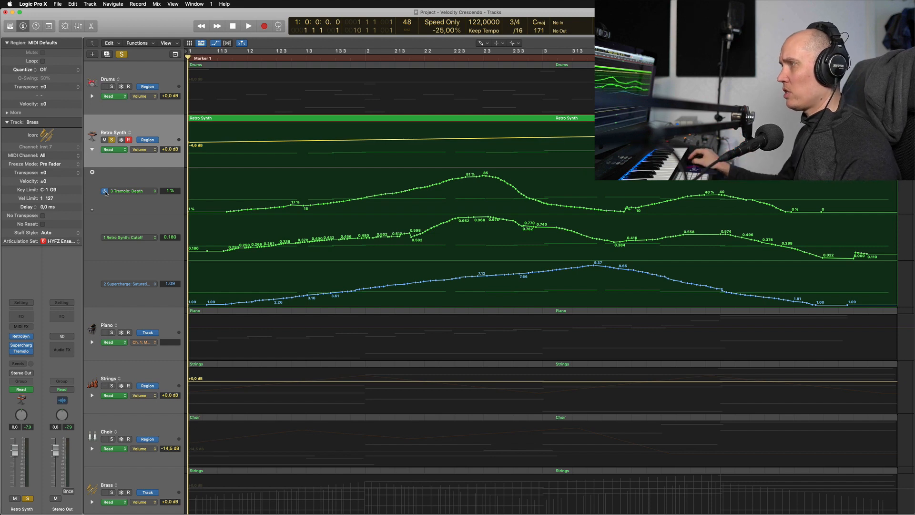
key(a)
key(a)
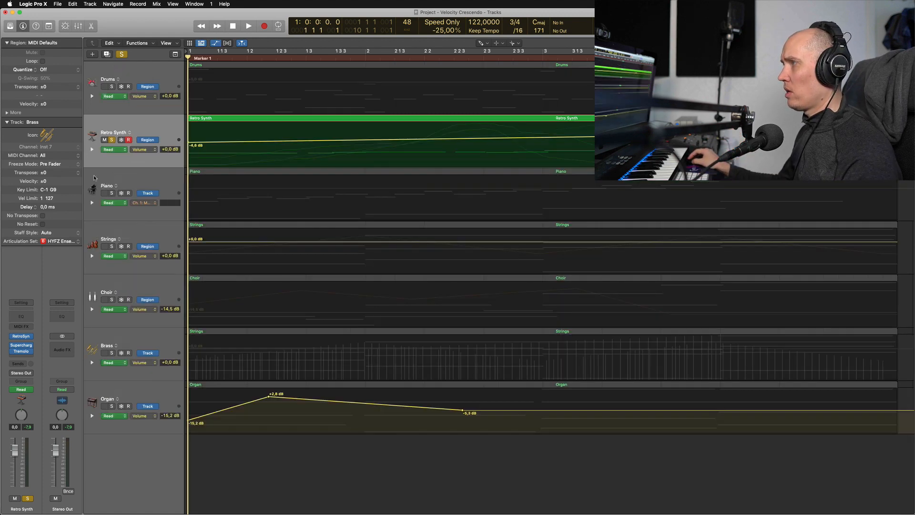
click(93, 149)
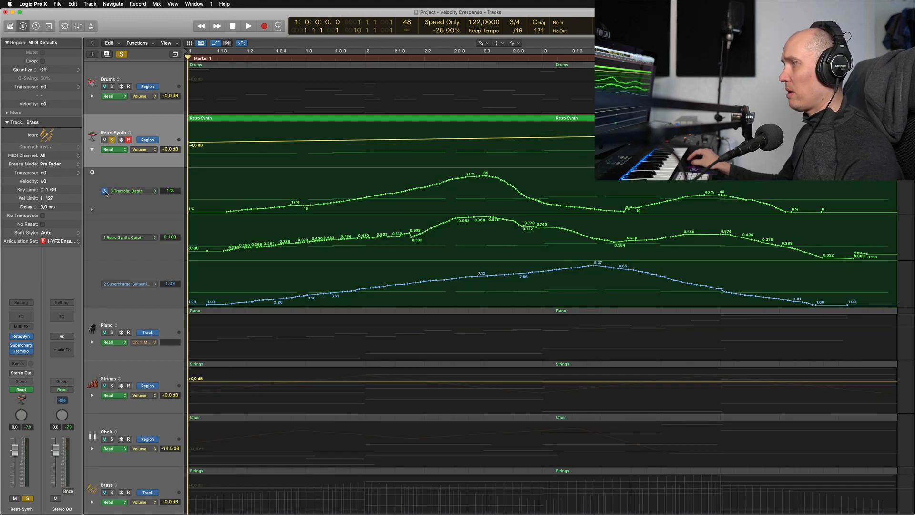
Disable the Cutoff, Tremolo Depth, Saturation and Volume automation on the Retro Synth track and play it without them
click(105, 237)
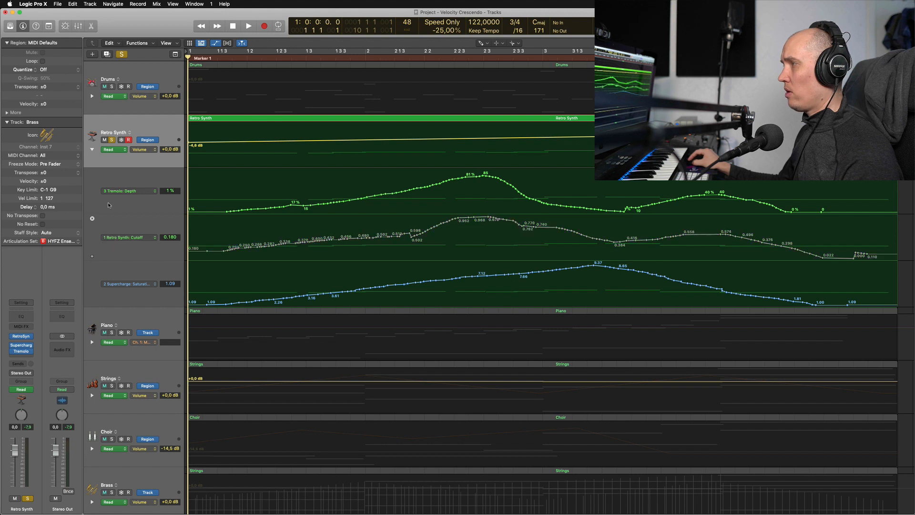
click(104, 190)
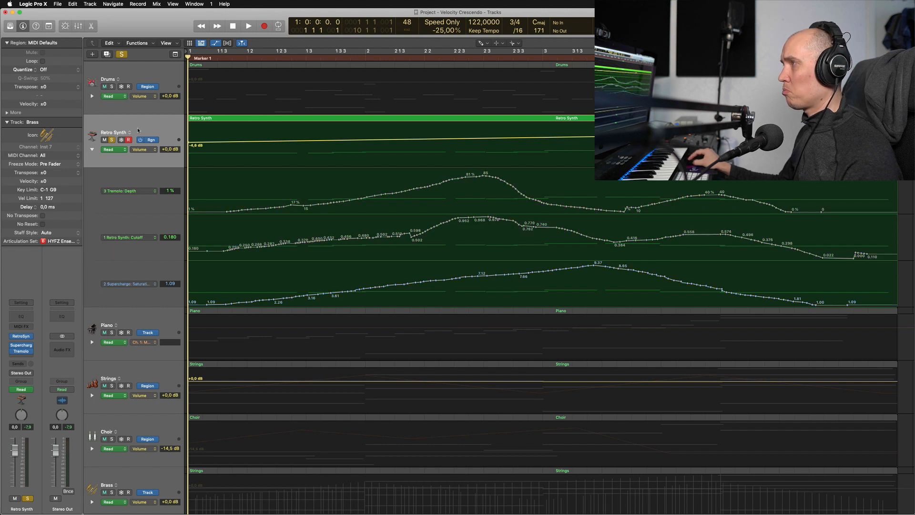
click(134, 150)
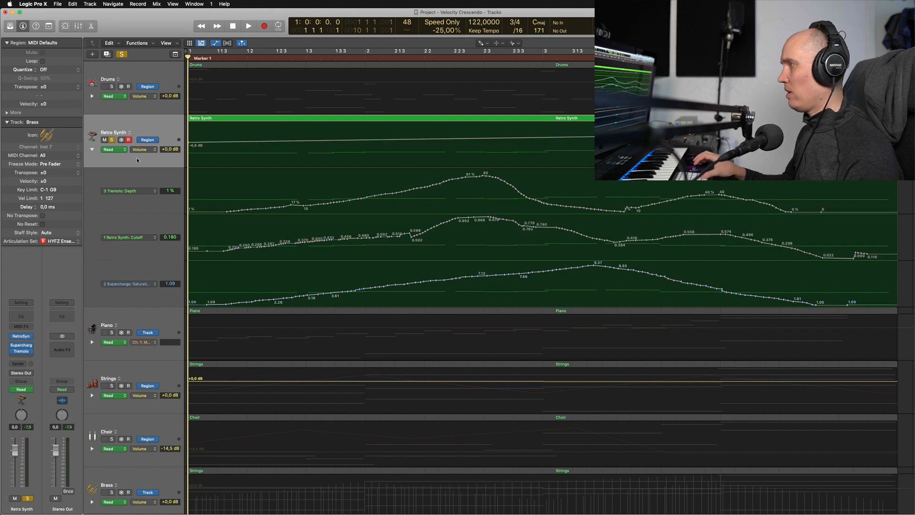
key(space)
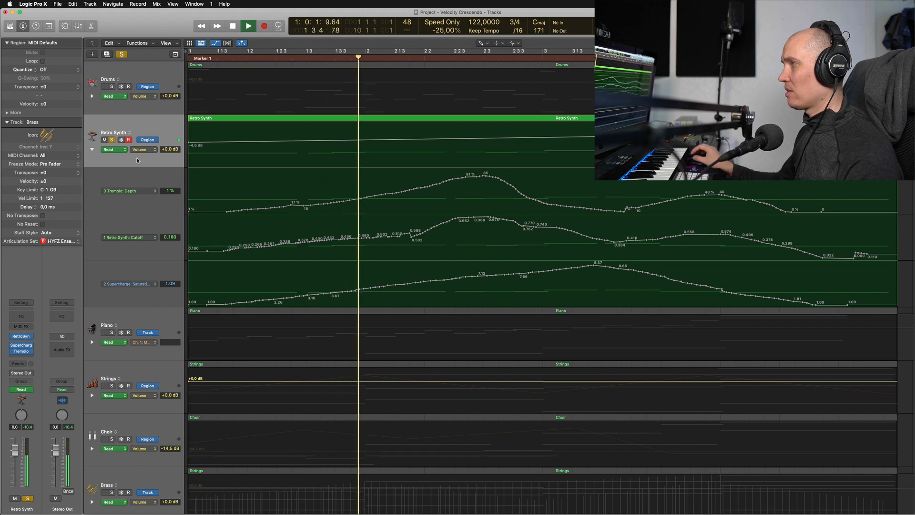
key(space)
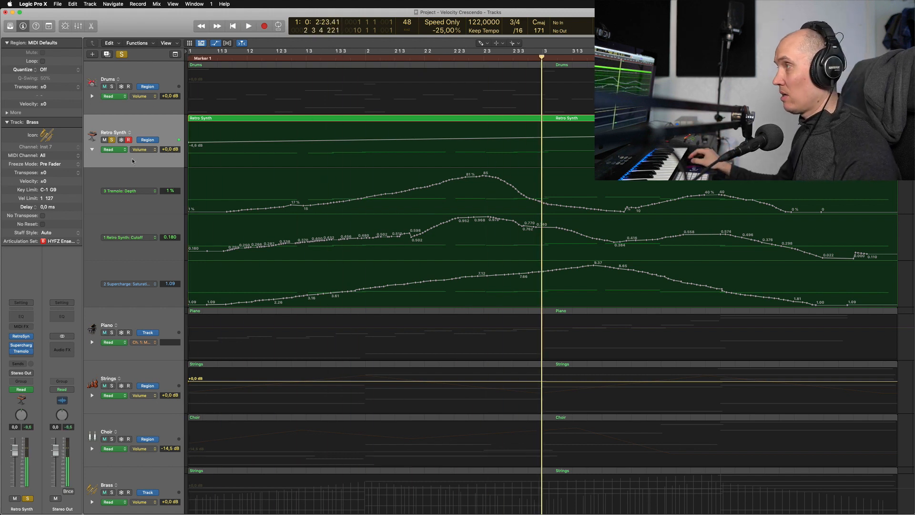
Re-enable the Volume and Tremolo Depth automation on the Retro Synth track, play it from the start, and return to the start
click(133, 150)
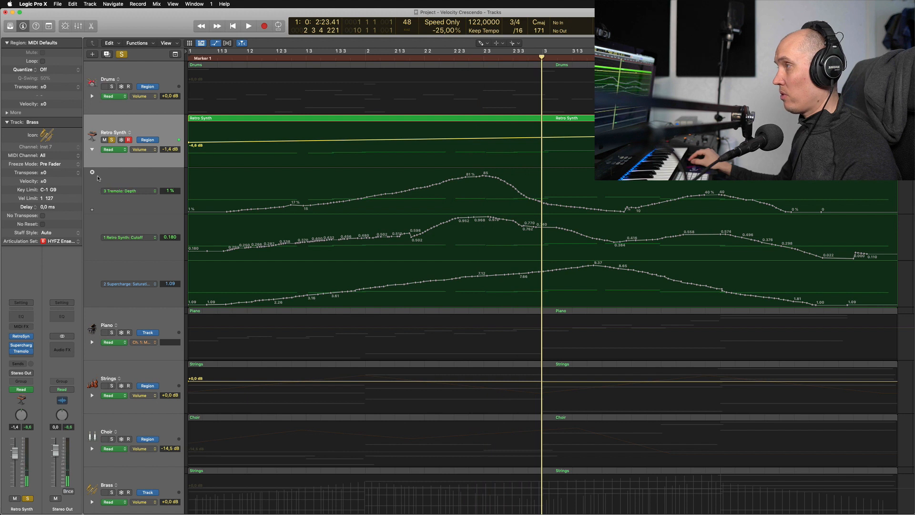
click(104, 192)
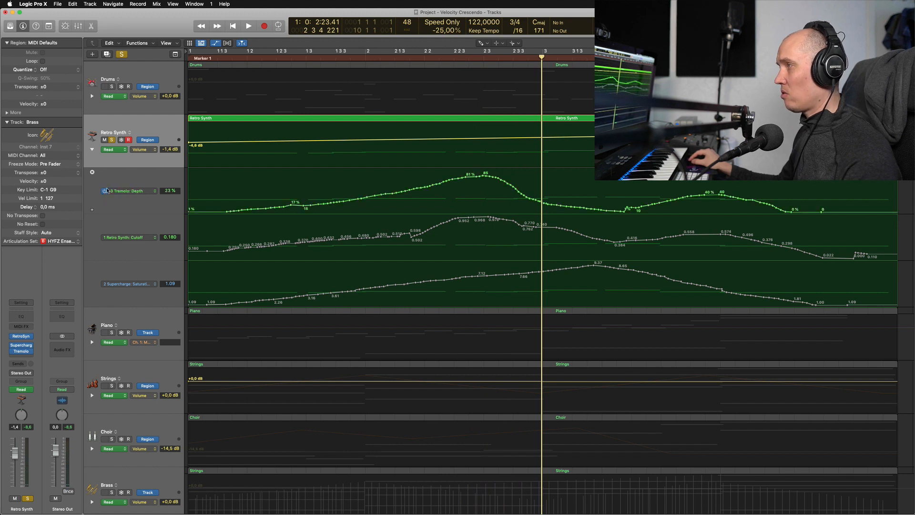
key(Return)
key(space)
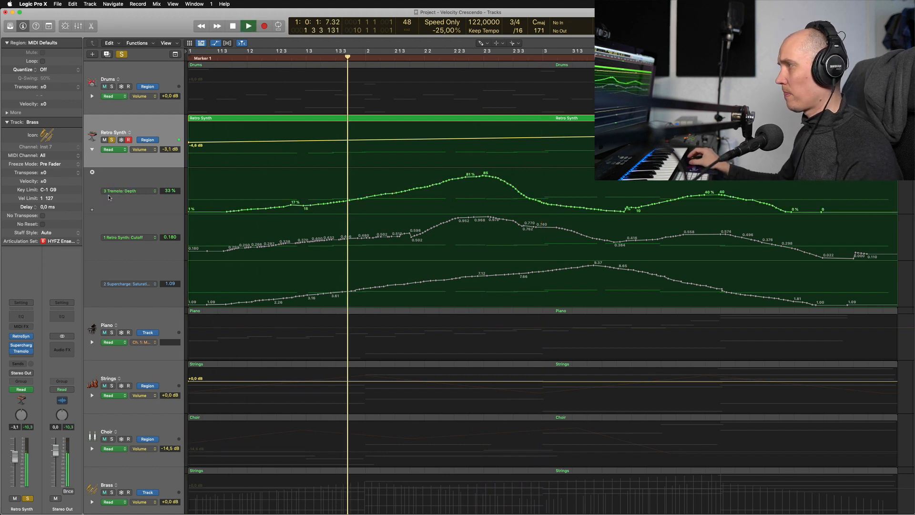
key(space)
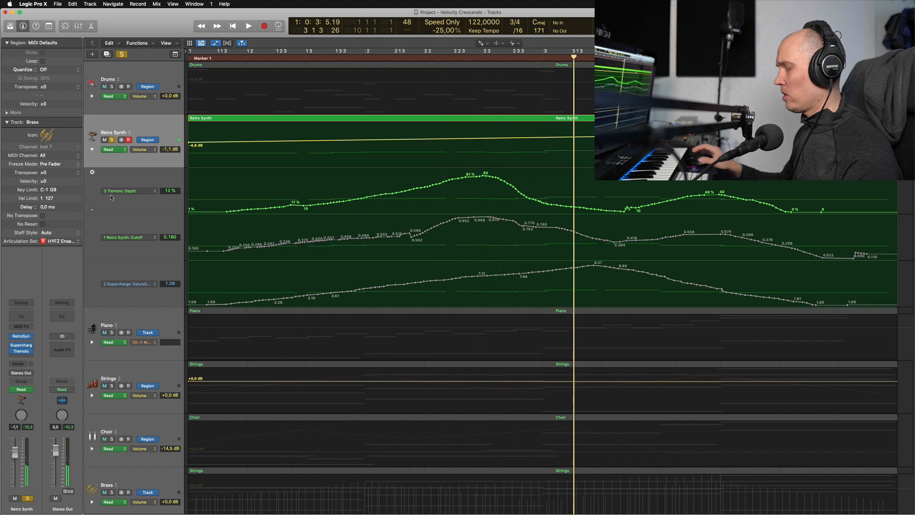
key(Return)
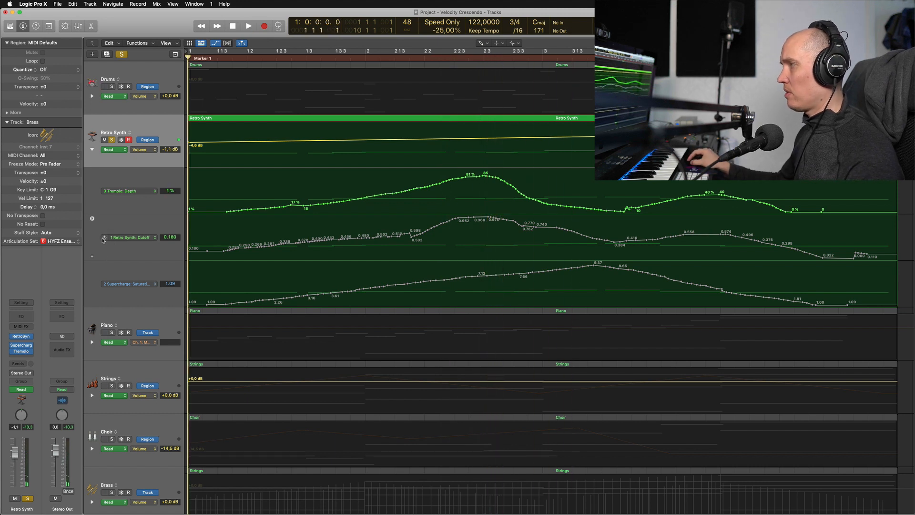
Re-enable the Retro Synth track's Cutoff and Saturation automation, playing the track from the project start after each
click(105, 238)
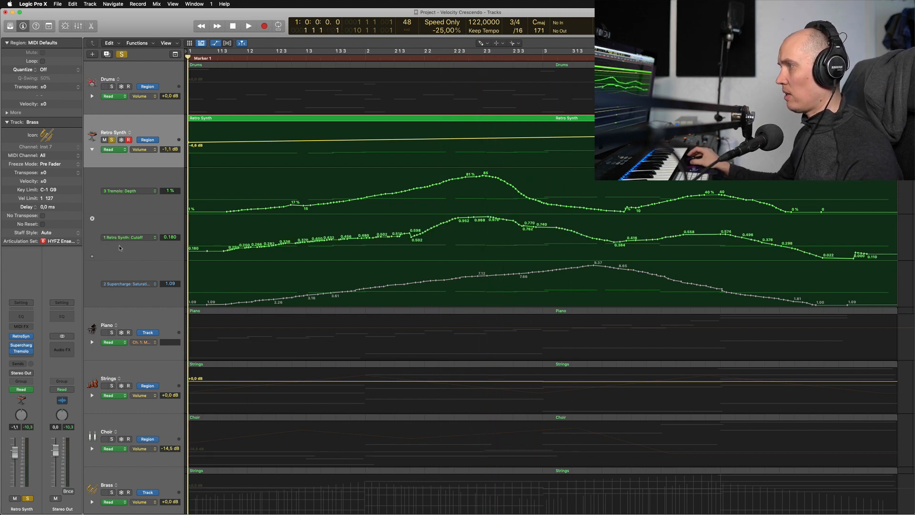
key(space)
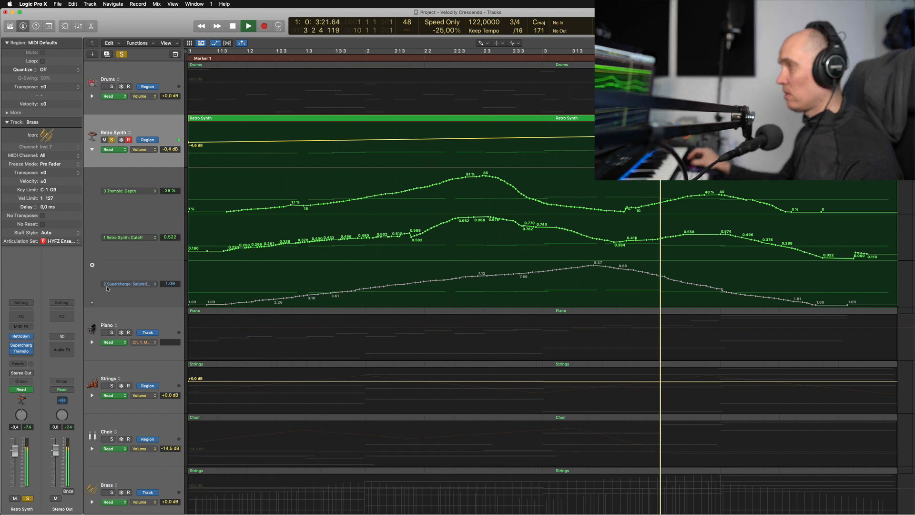
key(space)
key(Return)
key(space)
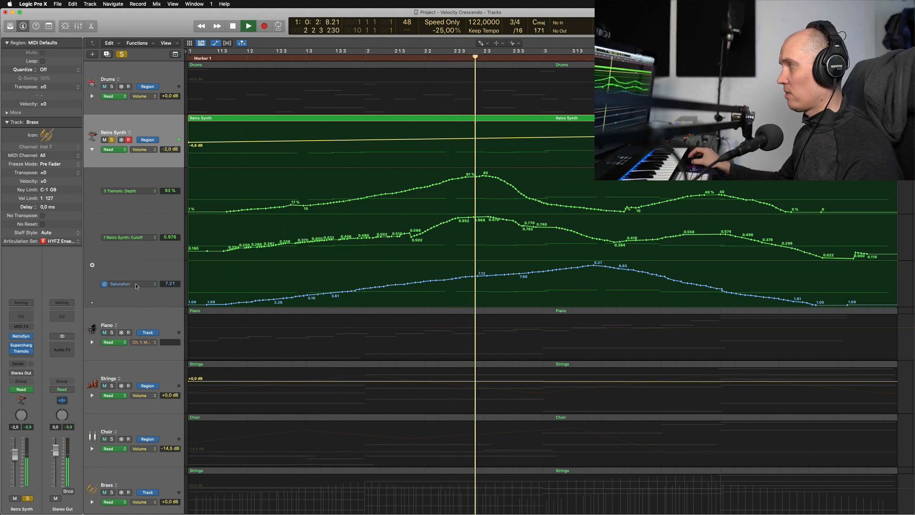
key(space)
key(Return)
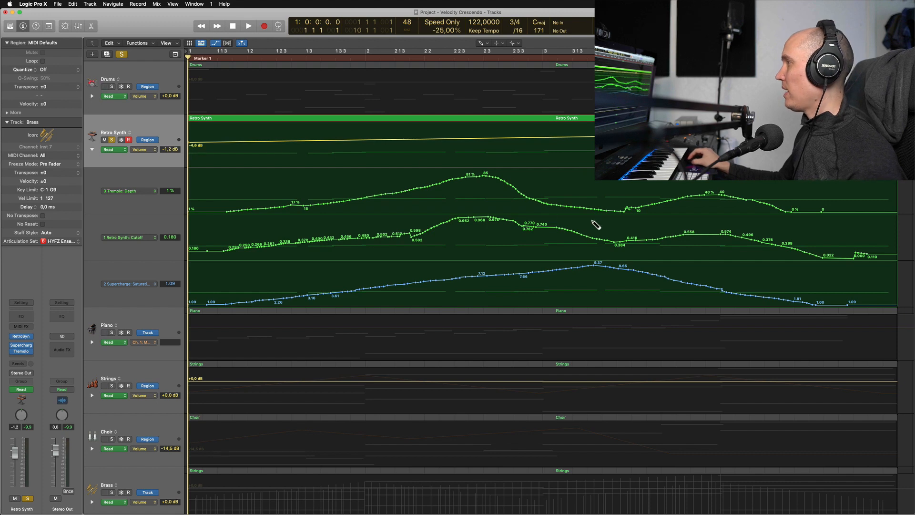
Unsolo the Retro Synth track and collapse its automation lanes
click(91, 146)
key(s)
click(94, 150)
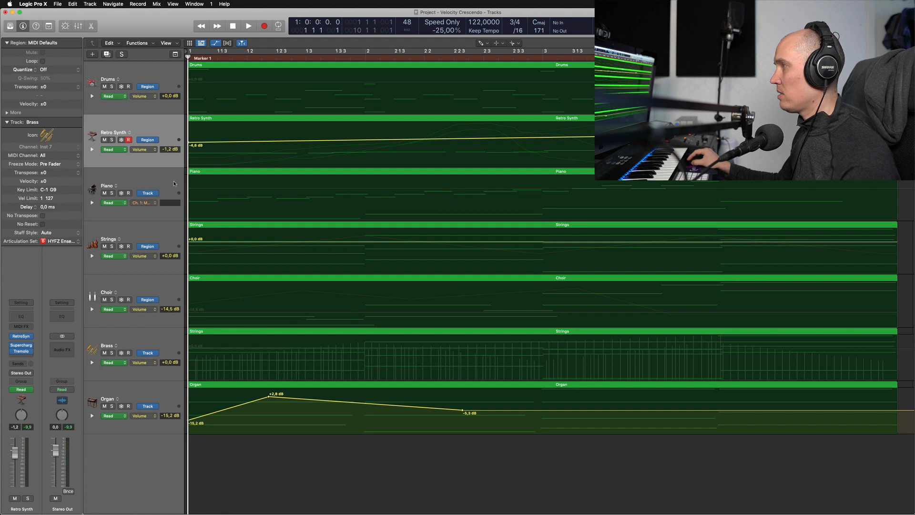
Select the Strings track, expand its automation lanes, and play it soloed
click(173, 181)
click(162, 232)
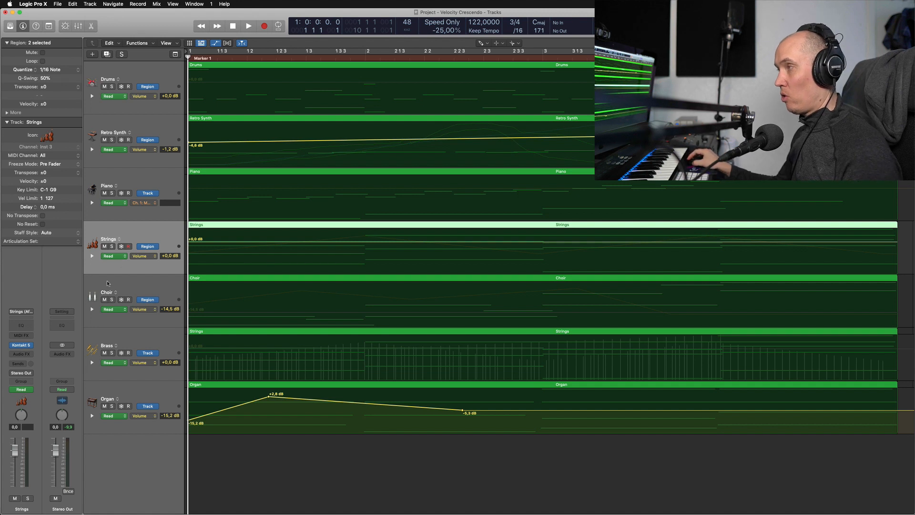
click(91, 256)
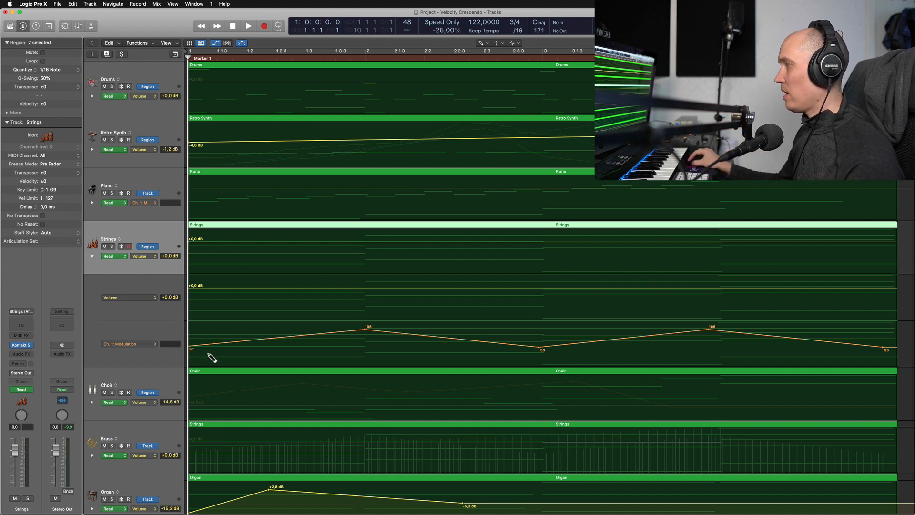
key(s)
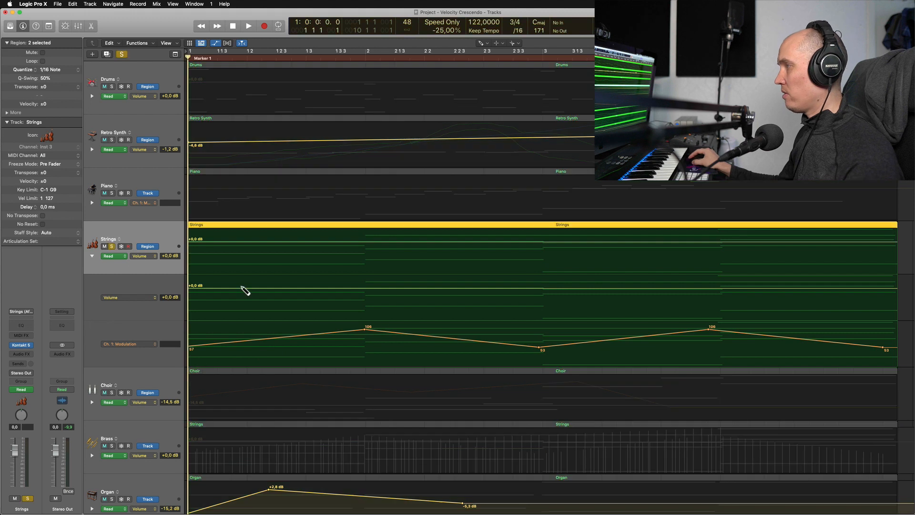
key(space)
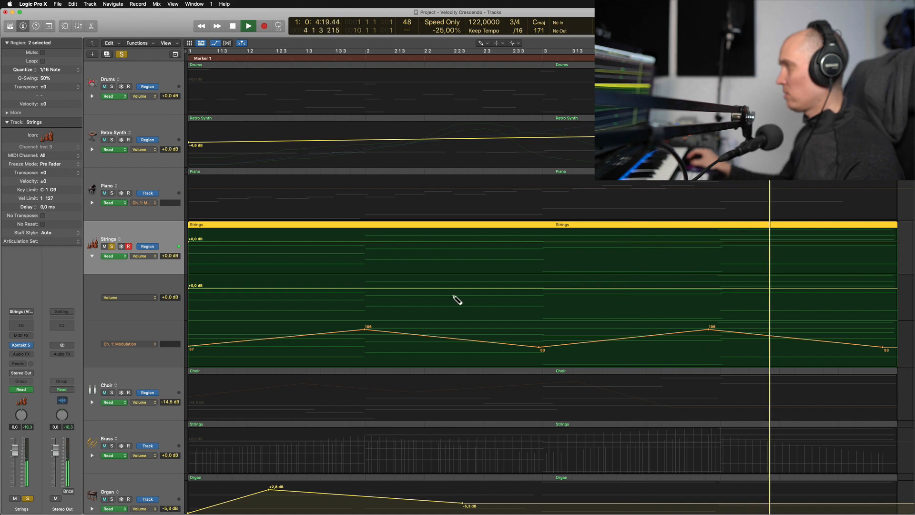
key(space)
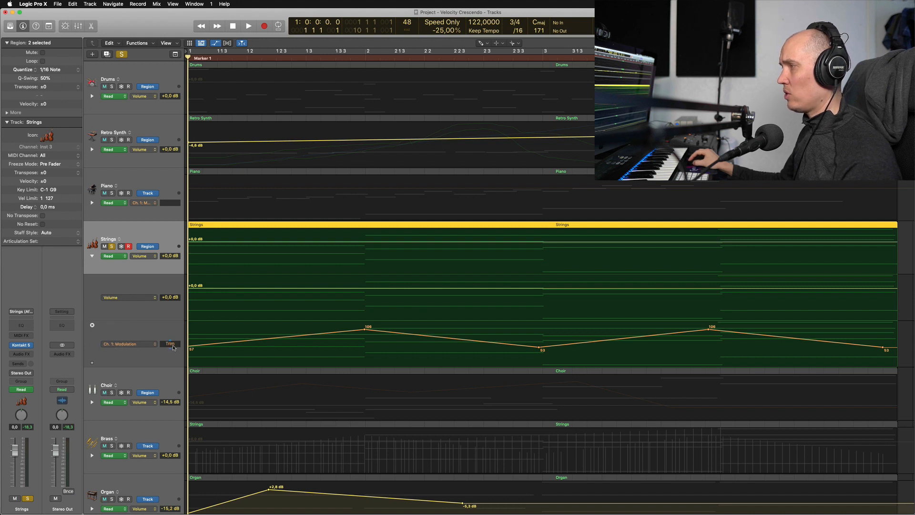
Trim the Strings track's Modulation automation upward so its peaks reach 121 in the first region, and play the track
drag(171, 346, 182, 330)
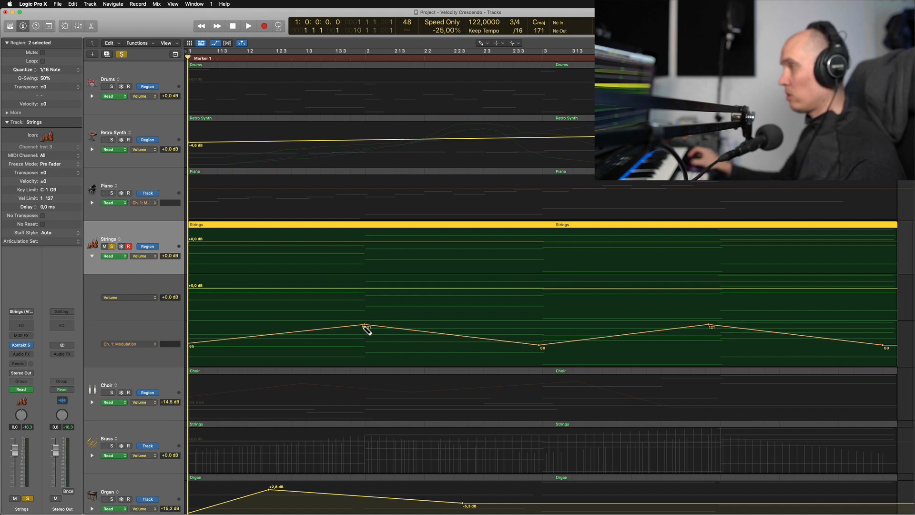
key(space)
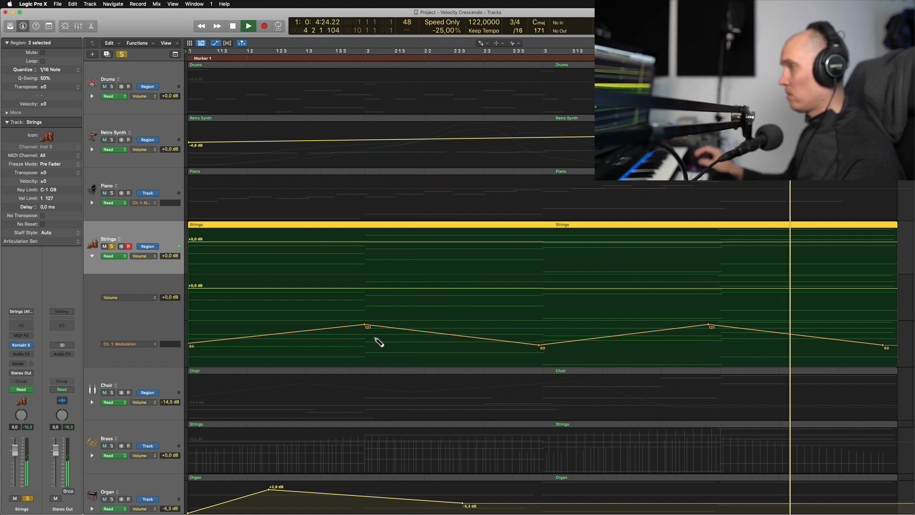
key(space)
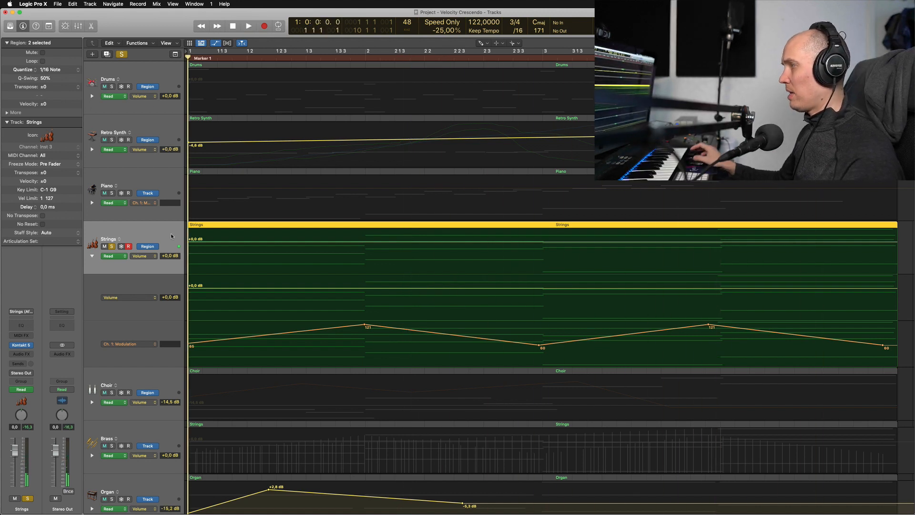
Try trimming the Modulation automation across both Strings regions, and collapse the track's automation lanes
key(super+Left)
key(super+Left)
key(super+Left)
key(super+Left)
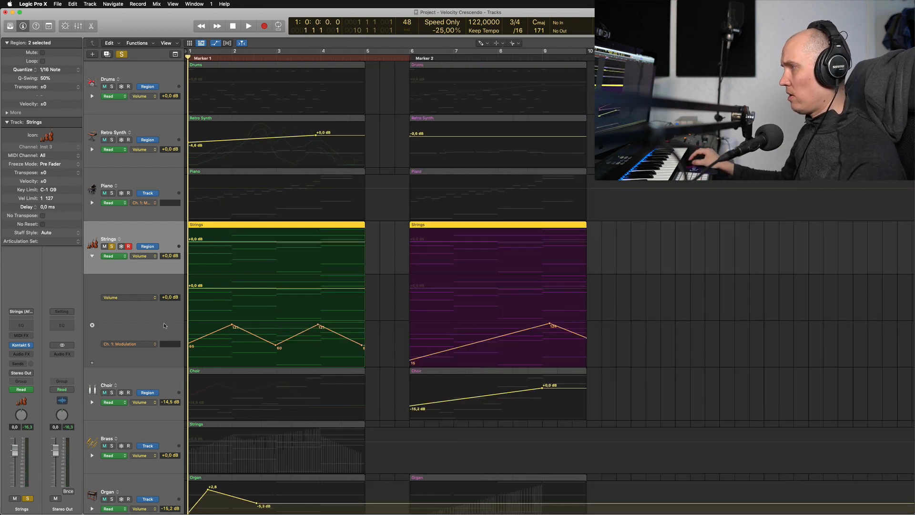
drag(173, 344, 177, 344)
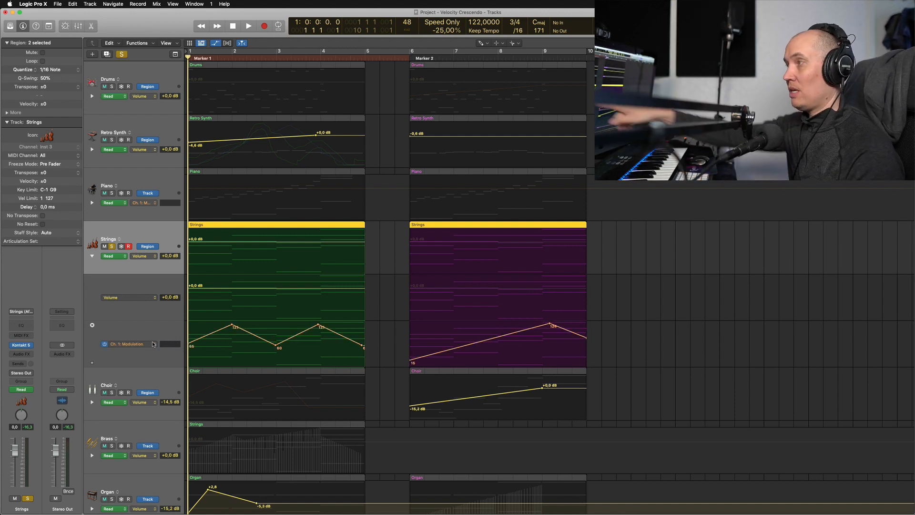
click(92, 256)
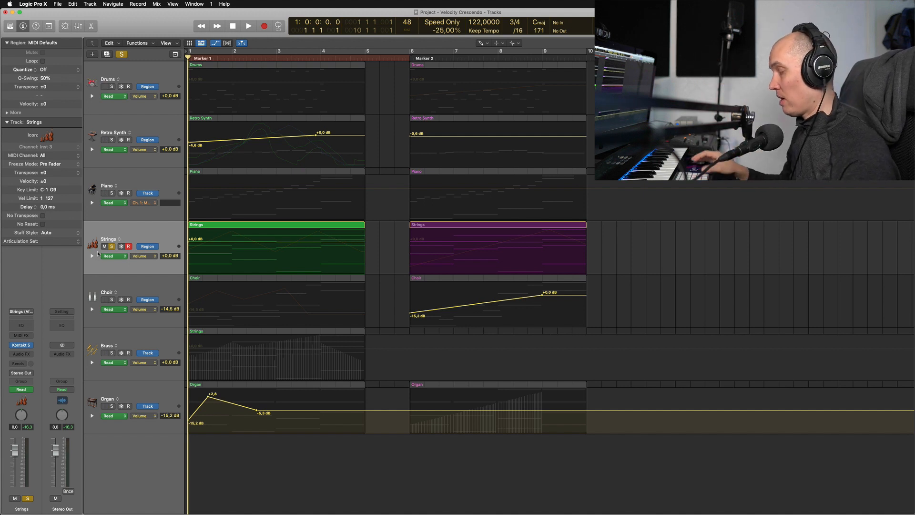
Play the Strings track alone, solo the Brass track as well, and play both together
key(space)
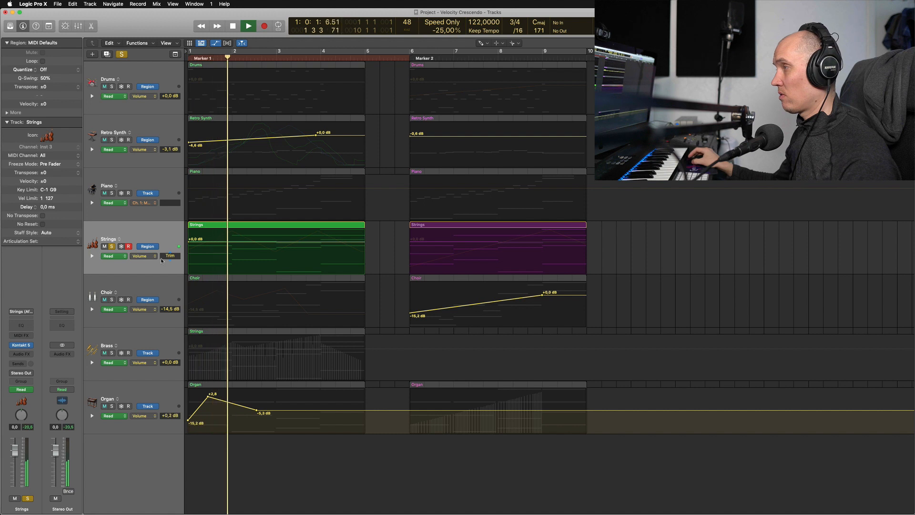
key(space)
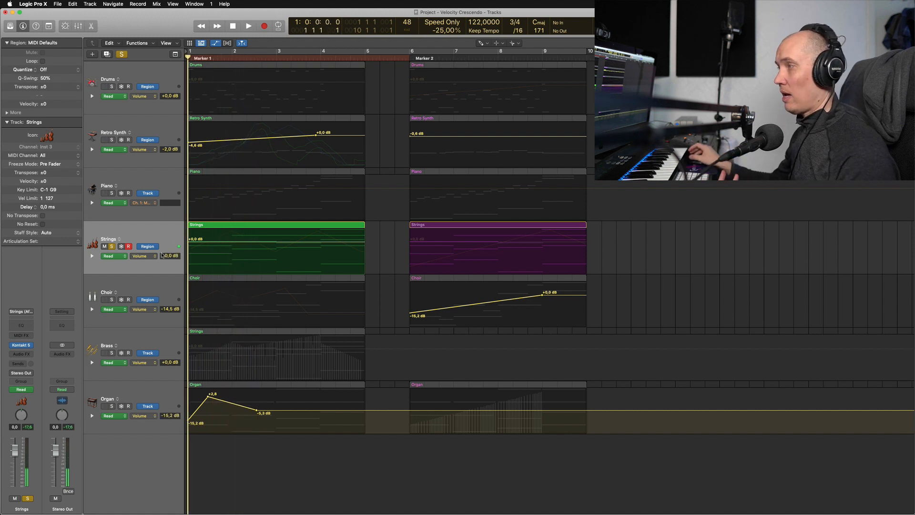
click(112, 353)
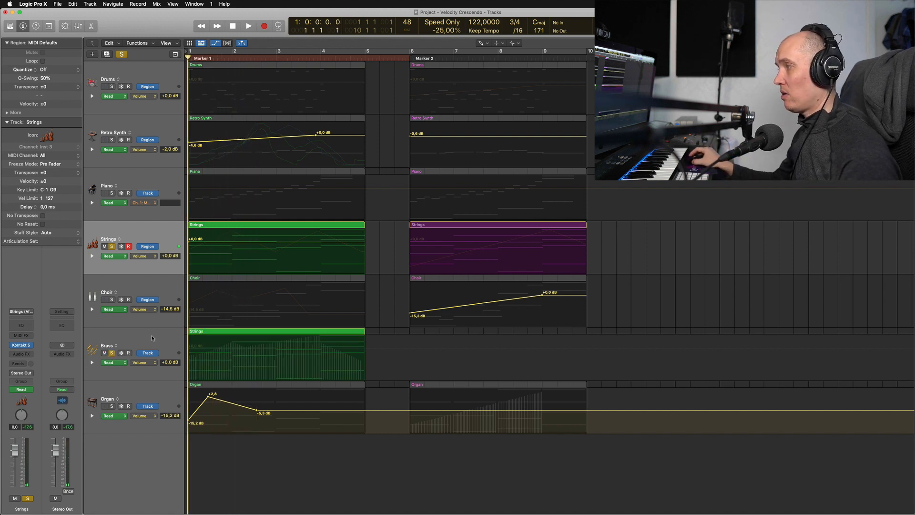
key(space)
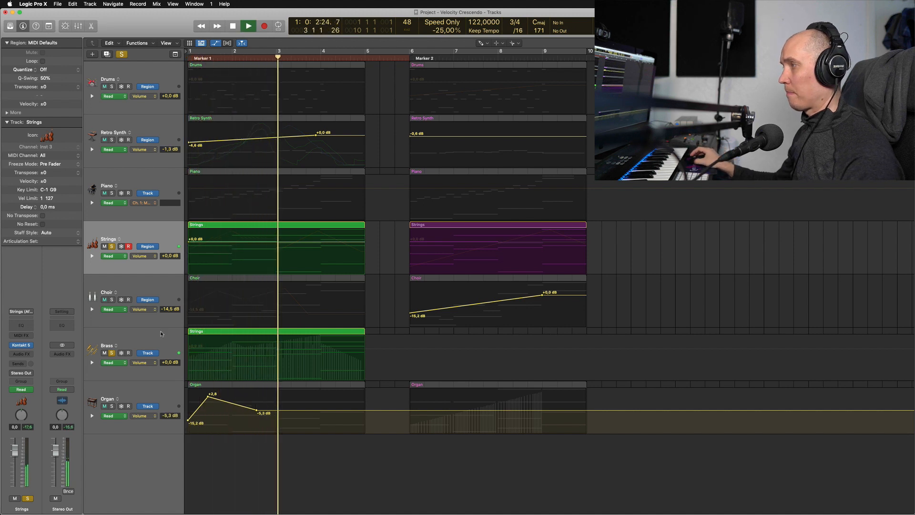
key(space)
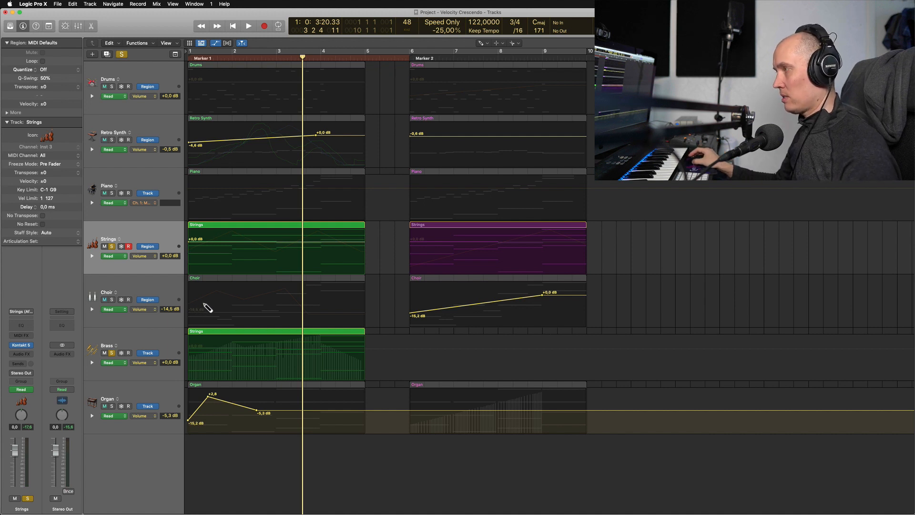
Return to the project start, select the Retro Synth track, and expand and collapse its automation lanes
key(z)
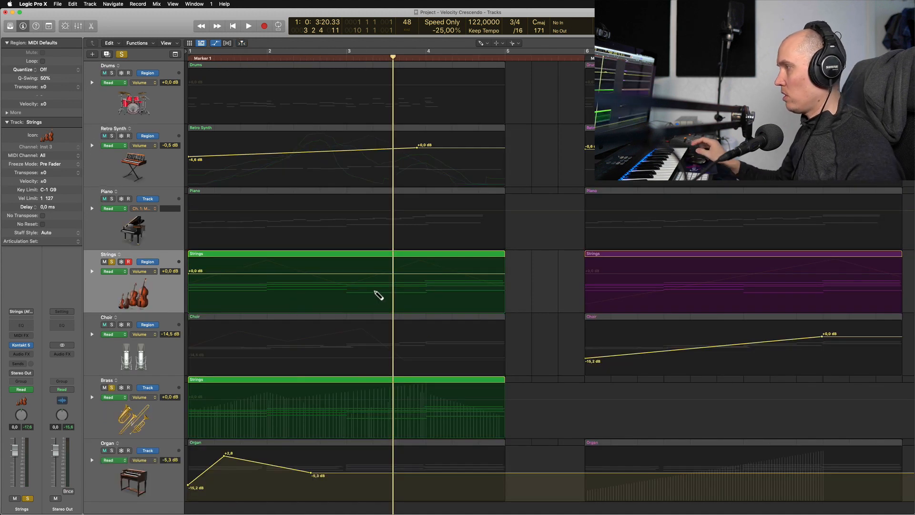
key(super+Right)
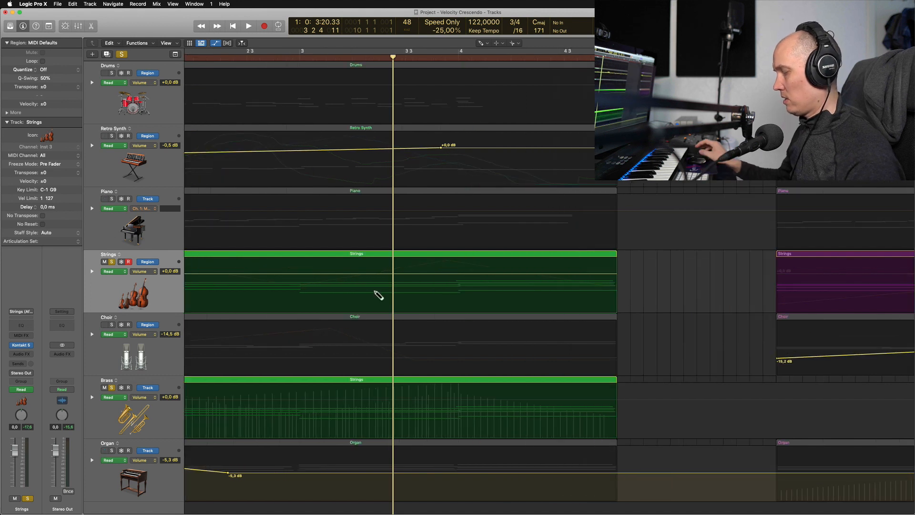
key(Return)
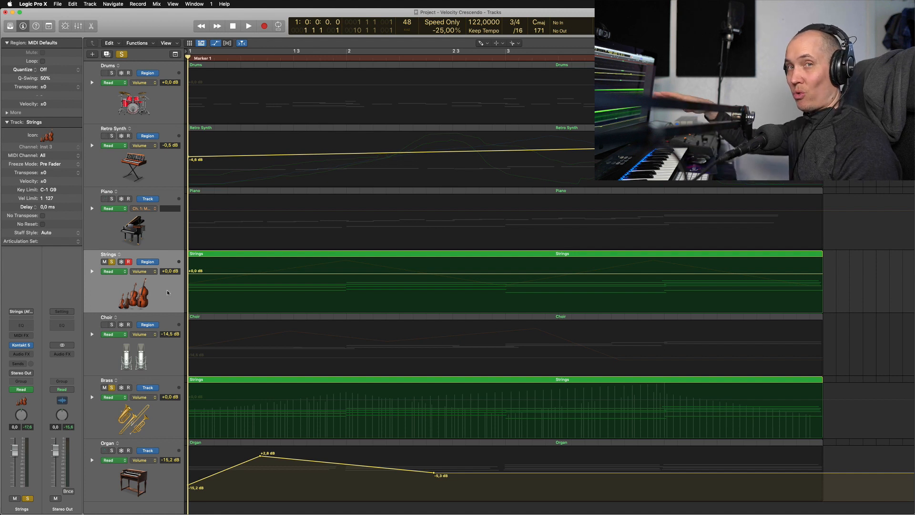
click(171, 236)
click(169, 171)
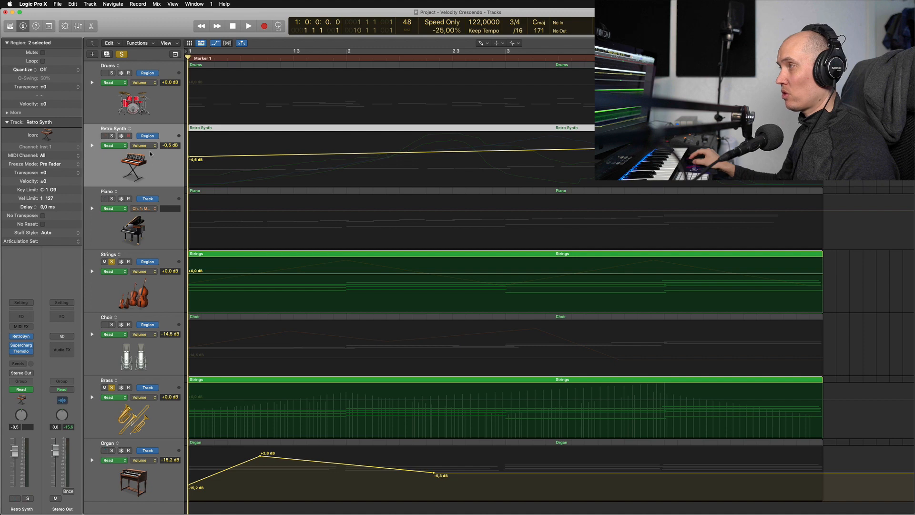
click(91, 145)
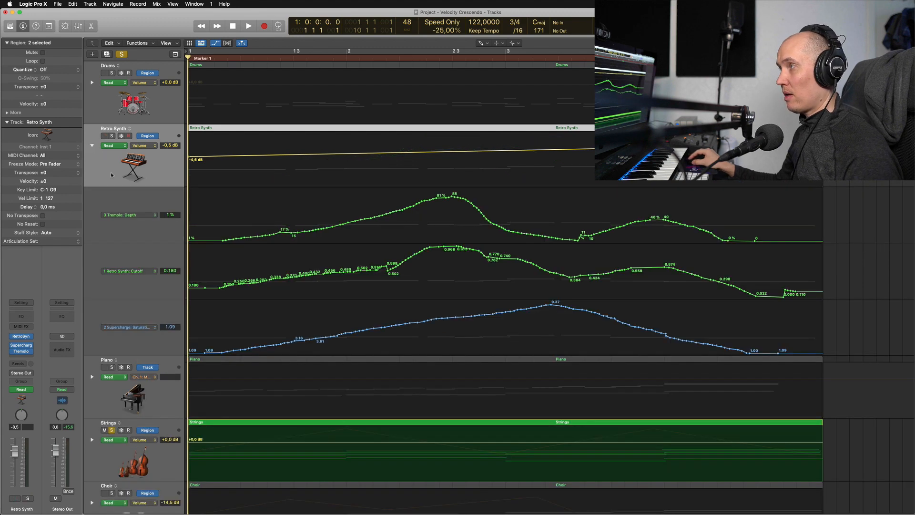
click(91, 146)
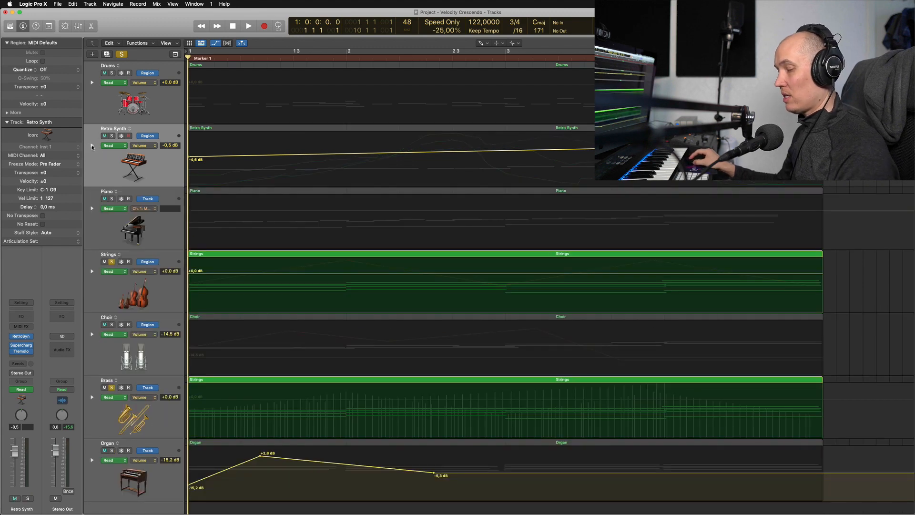
Cycle the Retro Synth track's displayed automation parameter through Tremolo Depth and Note Velocity, back to Volume
super+click(145, 147)
super+click(146, 147)
super+click(148, 147)
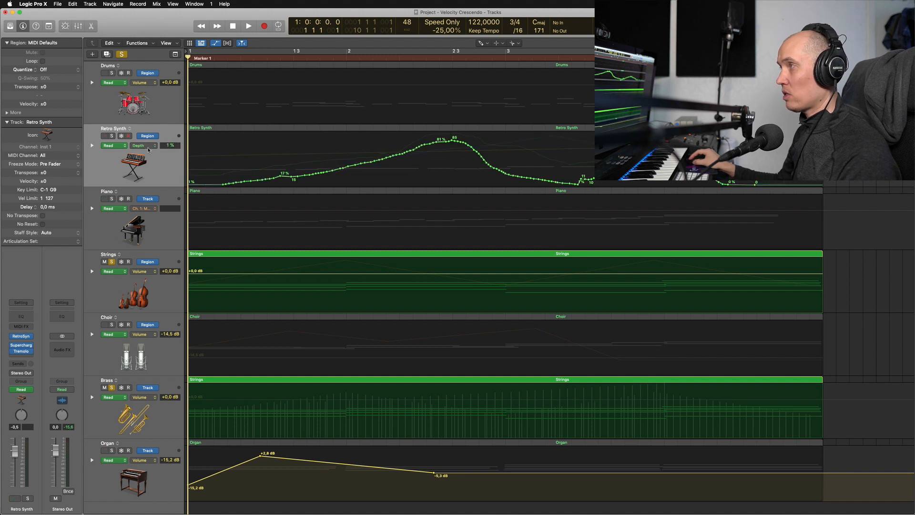
super+click(151, 153)
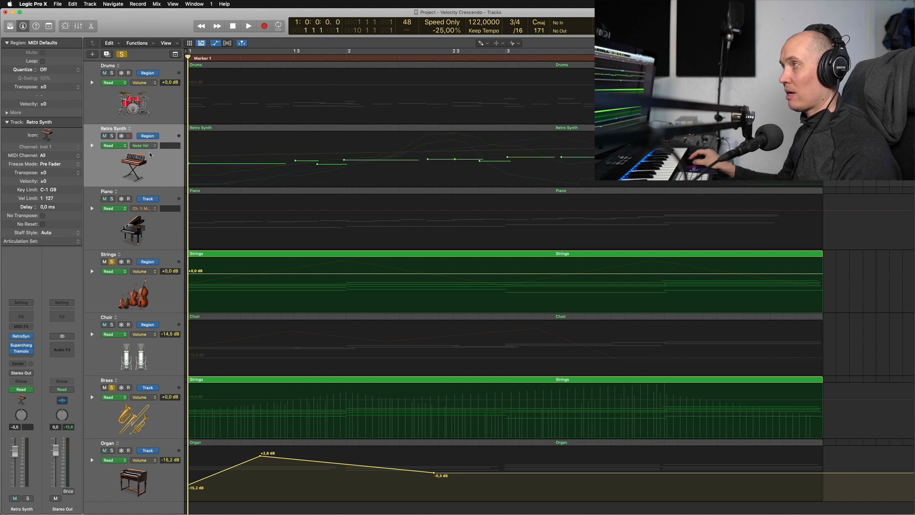
super+click(151, 152)
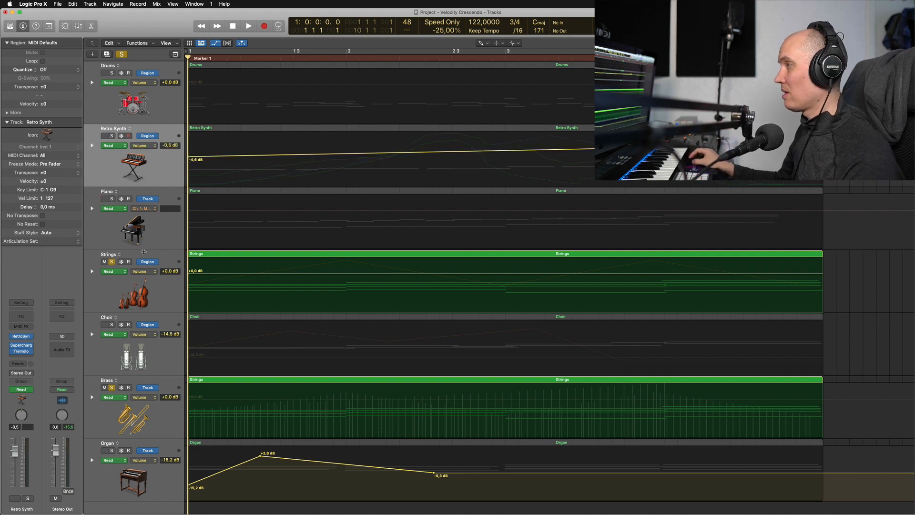
Select the Strings and Brass tracks together, switch Brass to region automation, and cycle both tracks' displayed parameter to Modulation
click(167, 293)
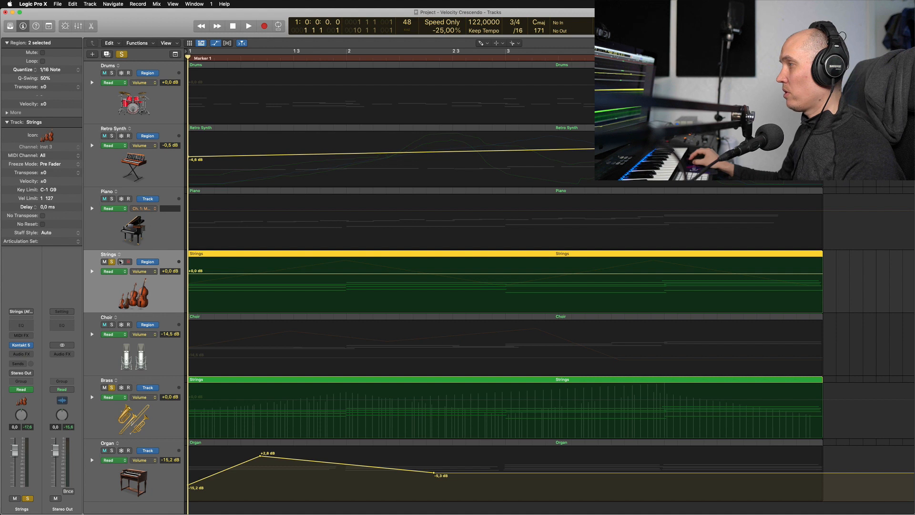
super+click(171, 412)
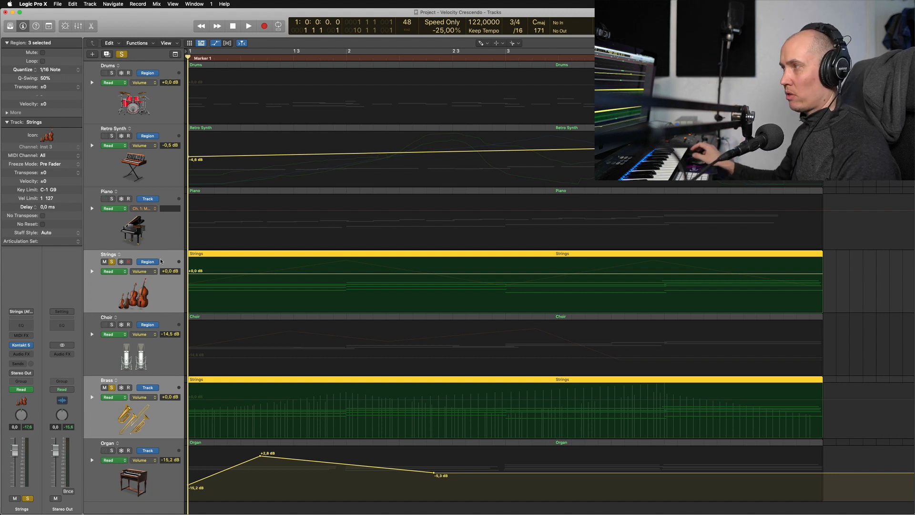
click(156, 389)
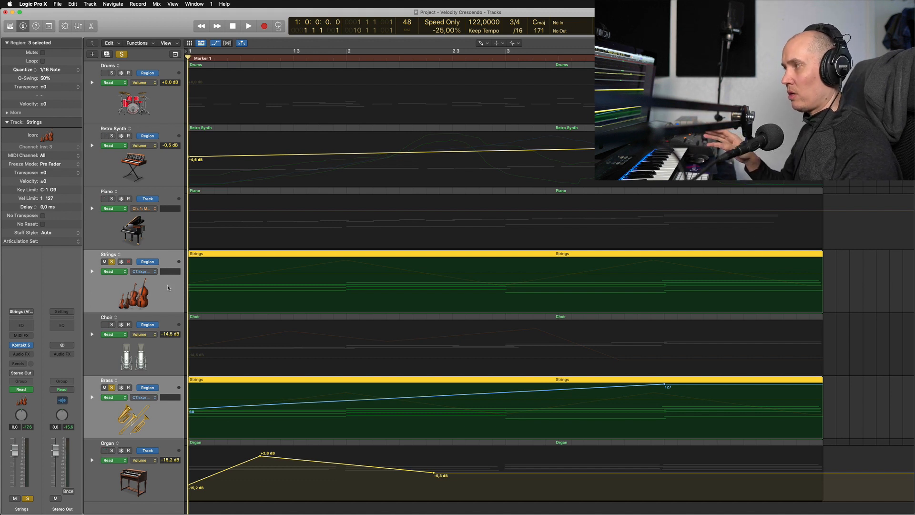
key(ctrl+super+Right)
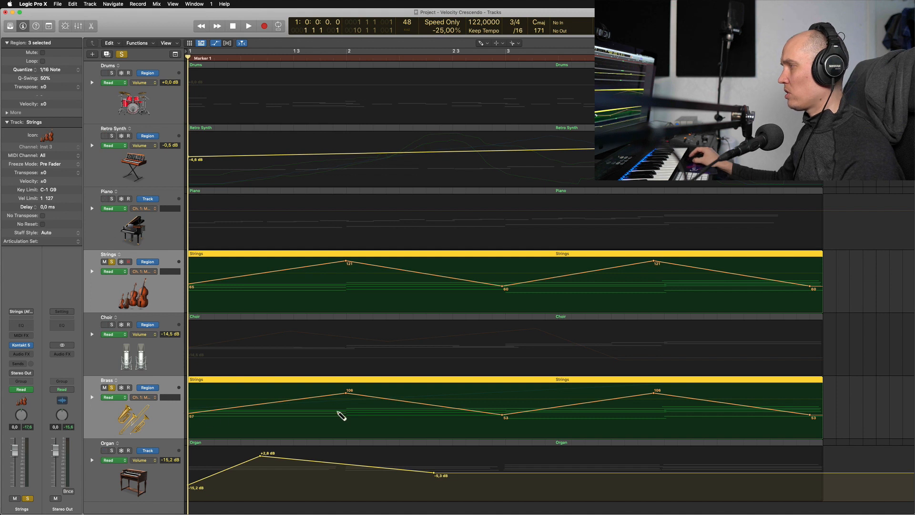
Lower the Brass track's entire Modulation curve so both peaks reach 76, and play it together with the Strings
drag(171, 402, 174, 451)
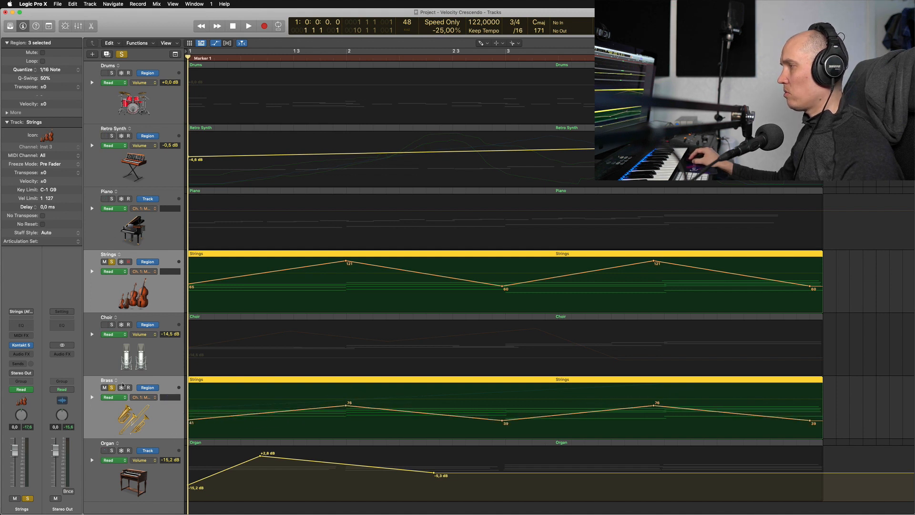
click(113, 261)
click(113, 261)
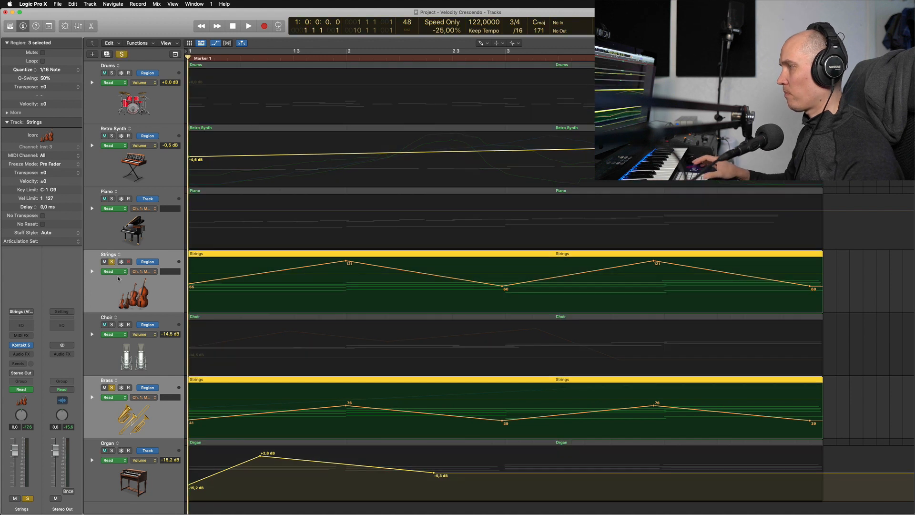
key(space)
key(space)
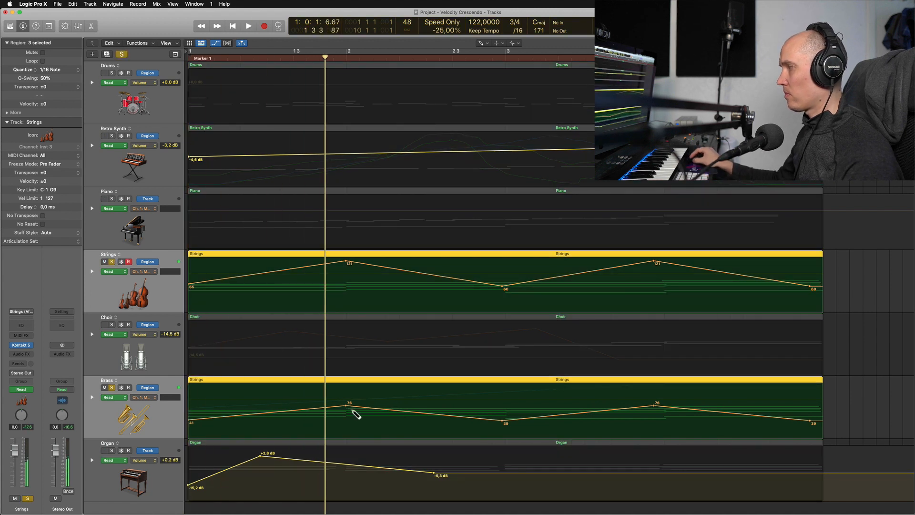
Lower the entire Brass Modulation curve to peaks of 41, and compare playback with solo off and on
drag(170, 398, 170, 438)
key(shift+space)
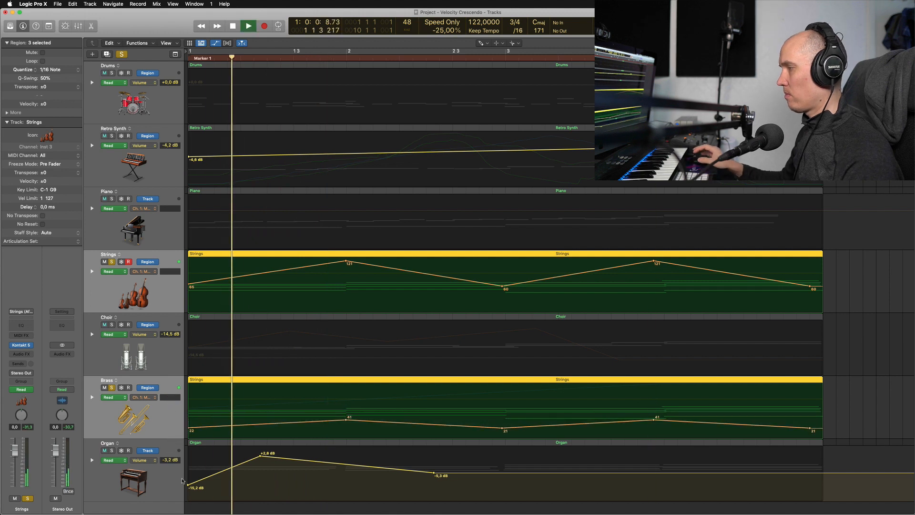
key(ctrl+s)
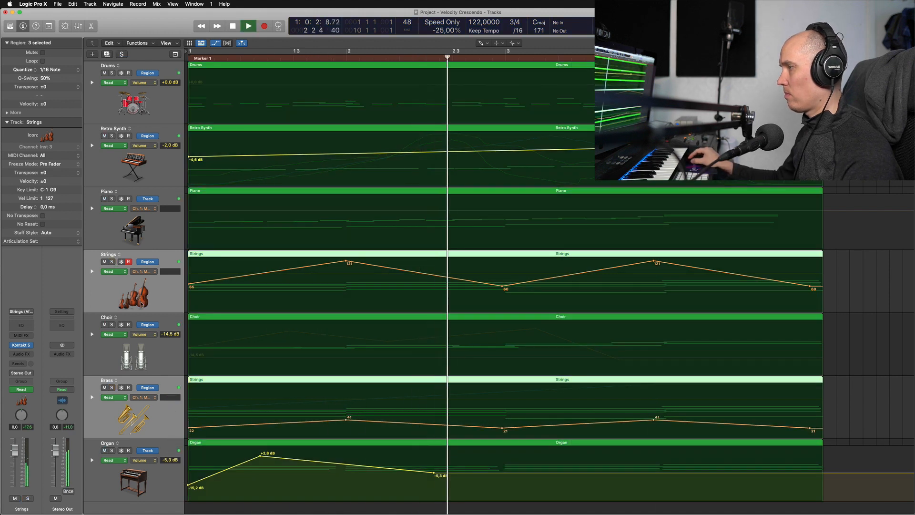
key(space)
key(ctrl+s)
key(shift+space)
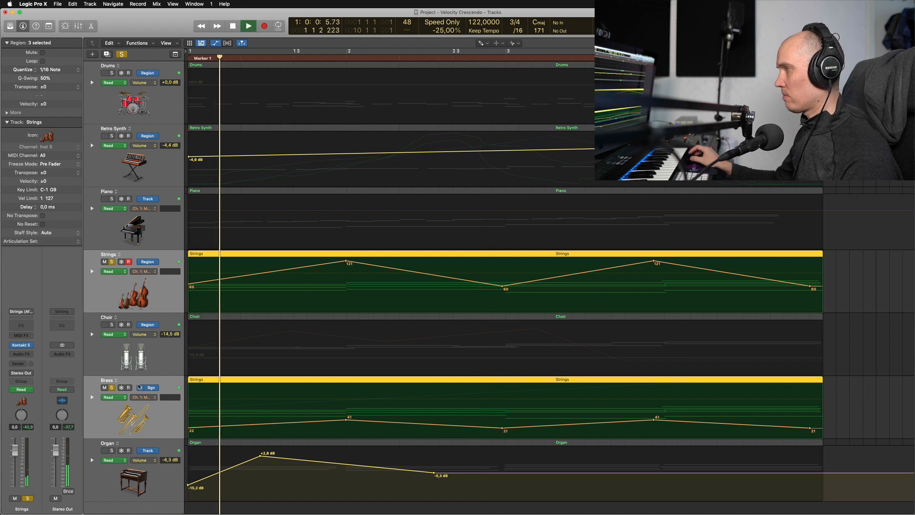
Raise the entire Brass Modulation curve to peaks of 63, and shift both peaks and the middle dip slightly later with the Pointer tool
key(space)
drag(169, 398, 184, 371)
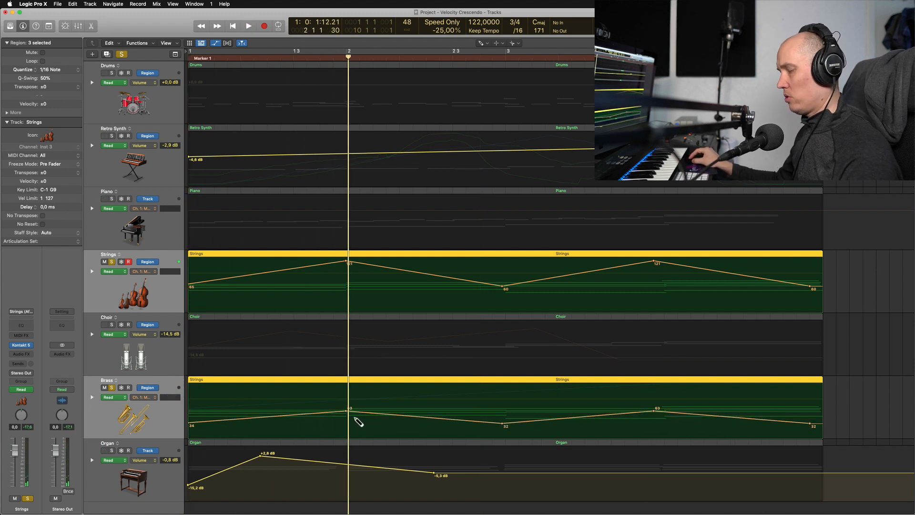
key(t)
key(t)
drag(346, 410, 362, 411)
drag(502, 423, 530, 424)
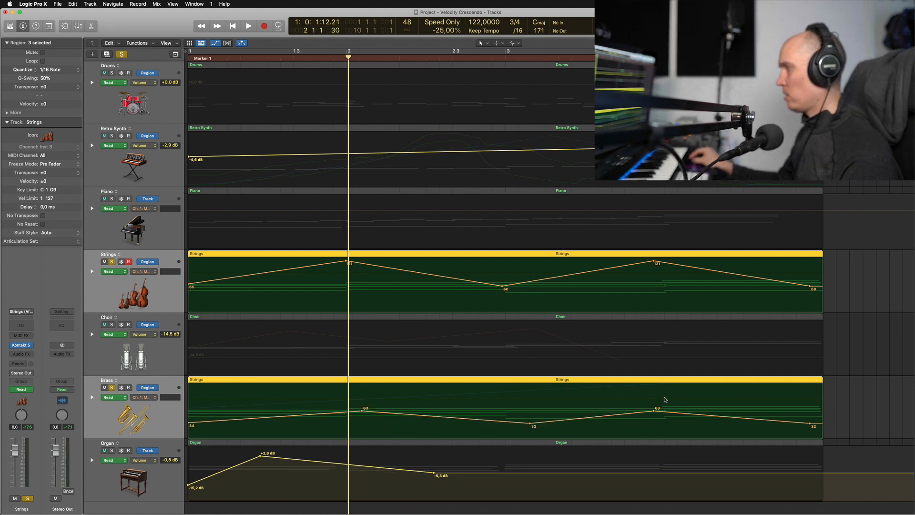
drag(654, 412, 673, 411)
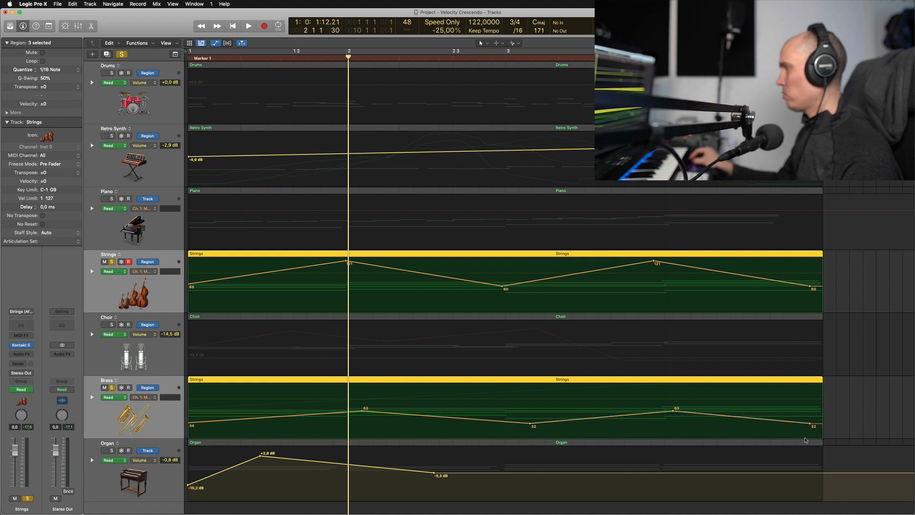
Lower the last Brass Modulation point to about 8 and the first to 20, and play from the project start
drag(812, 425, 810, 433)
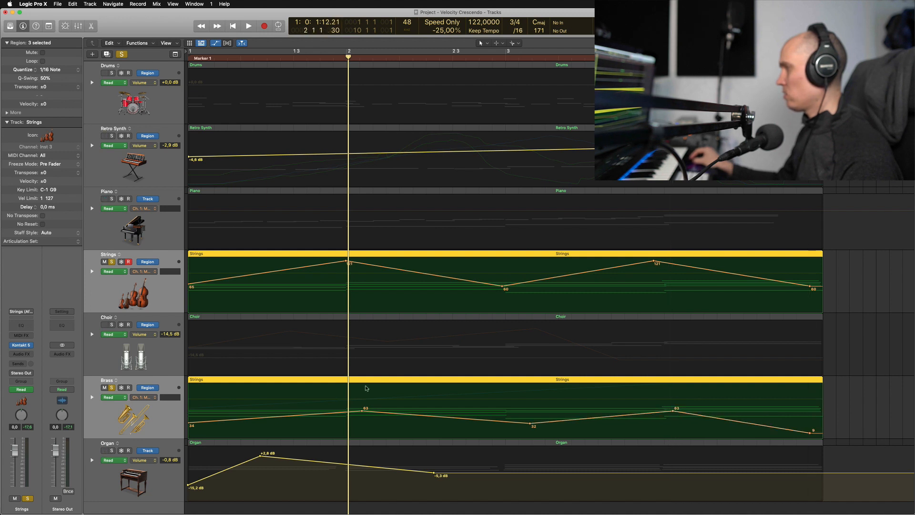
drag(189, 423, 188, 428)
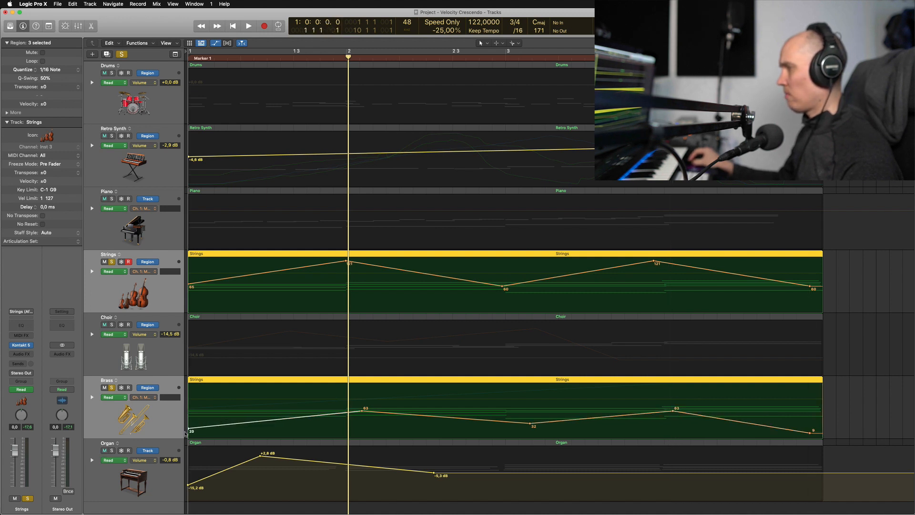
key(Return)
key(space)
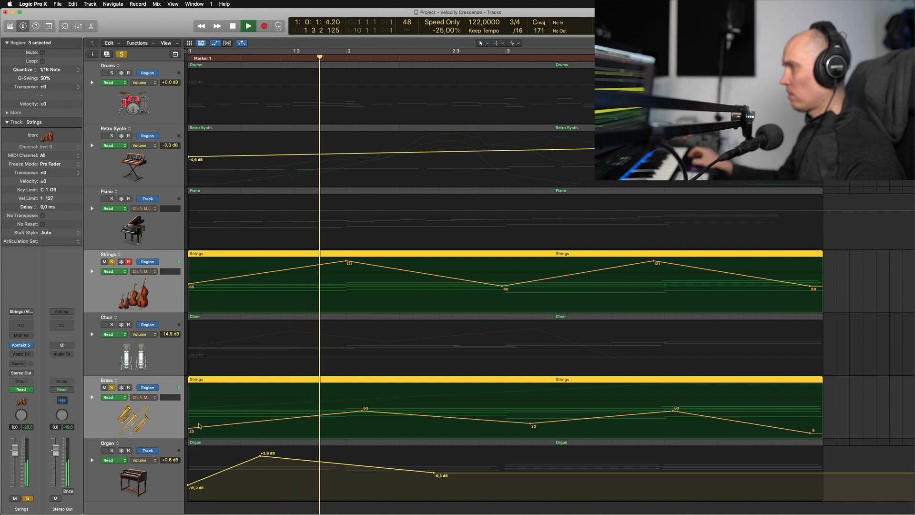
key(space)
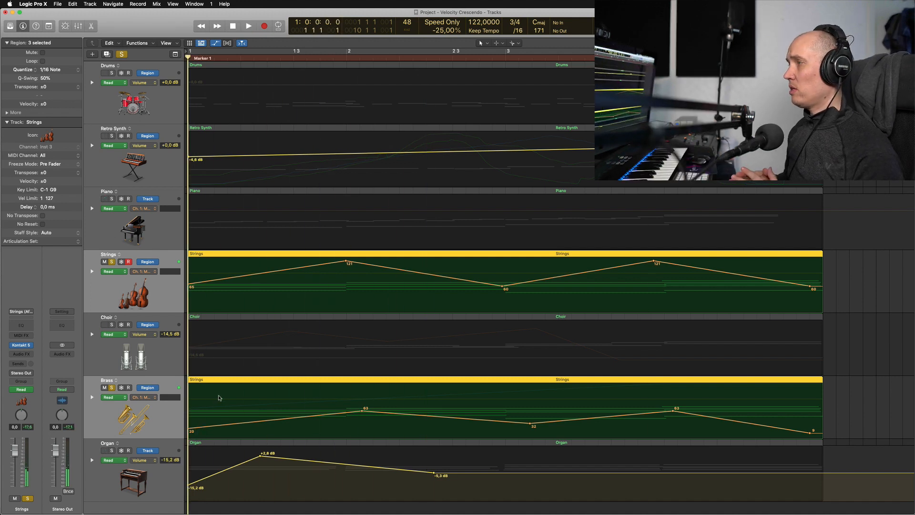
View the Strings track's notes and Modulation automation in the Piano Roll, and close the editor
click(163, 306)
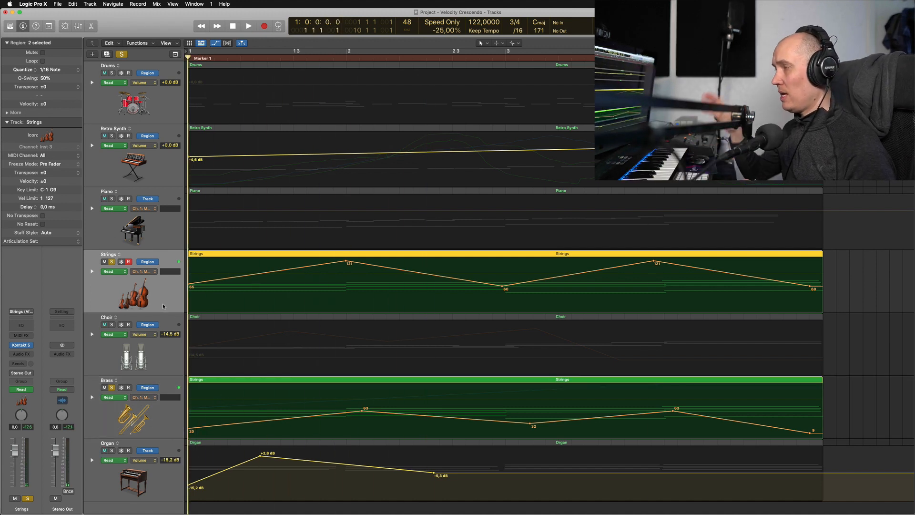
key(e)
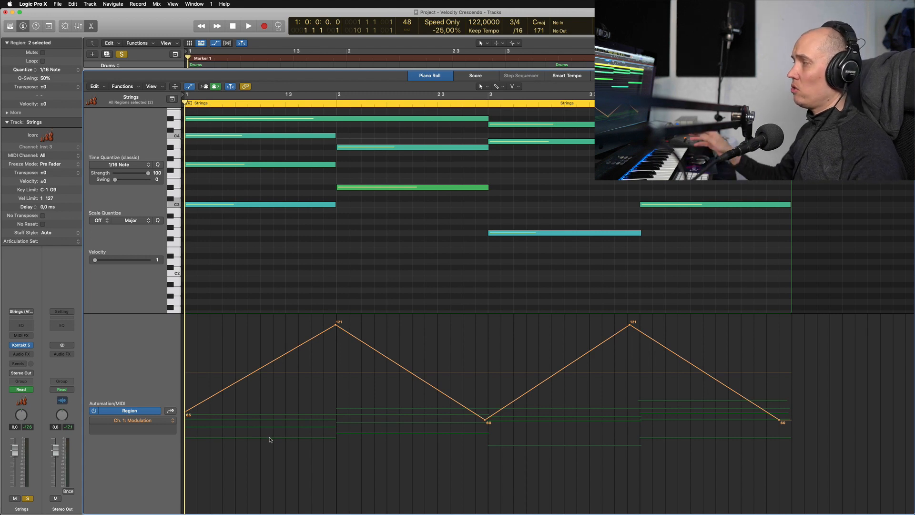
key(e)
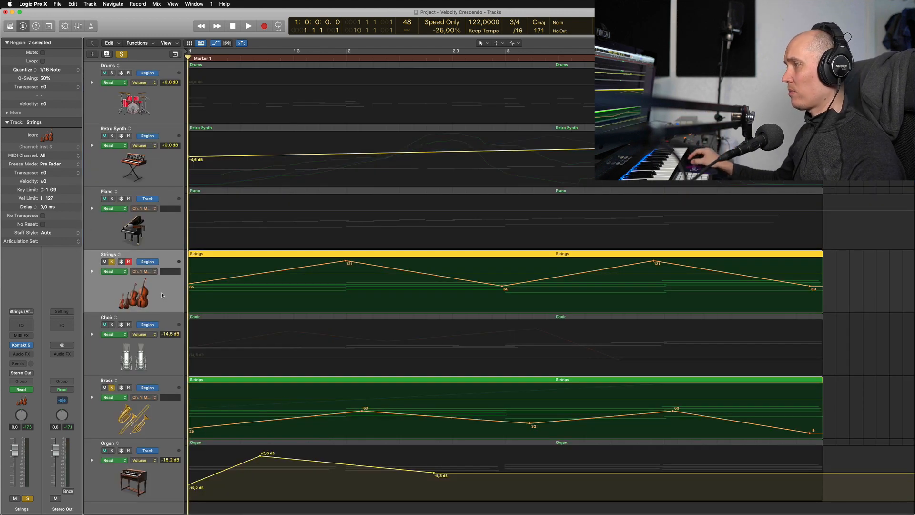
Select the Piano, Strings and Brass tracks individually in turn, and select Strings and Brass together
click(170, 232)
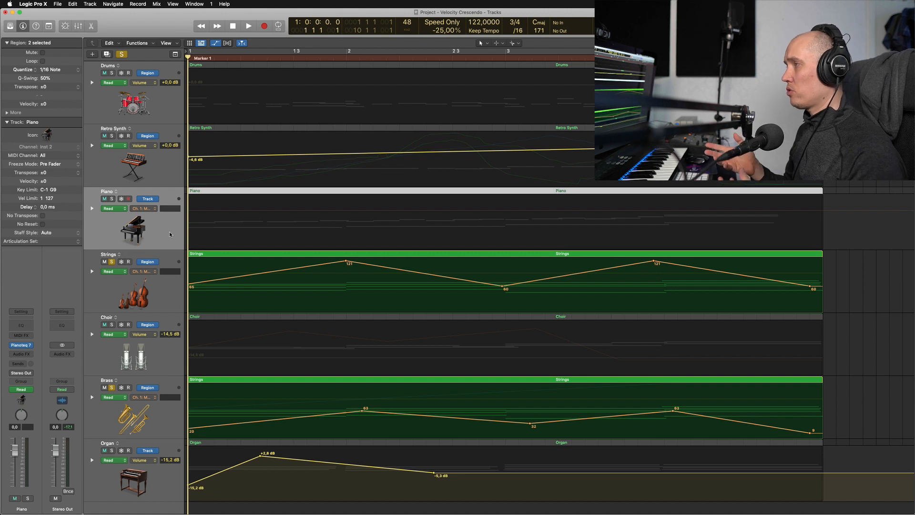
click(172, 300)
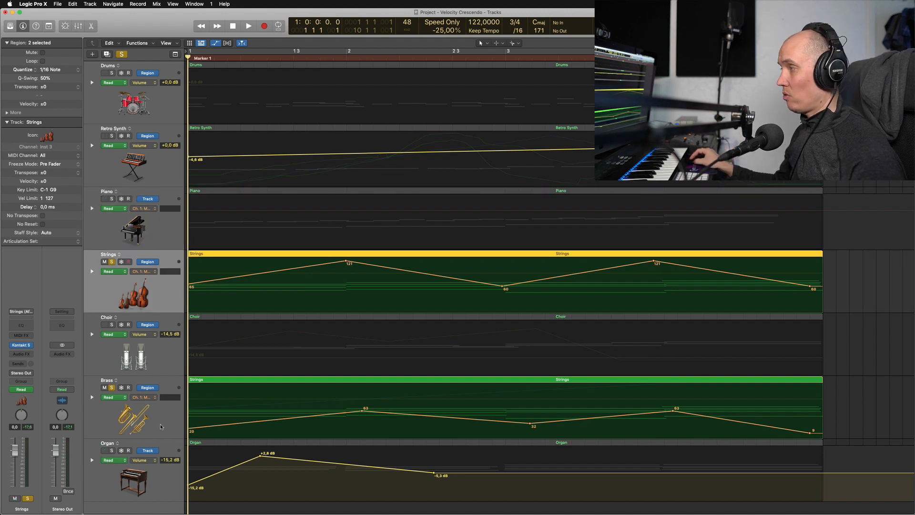
click(161, 426)
click(166, 294)
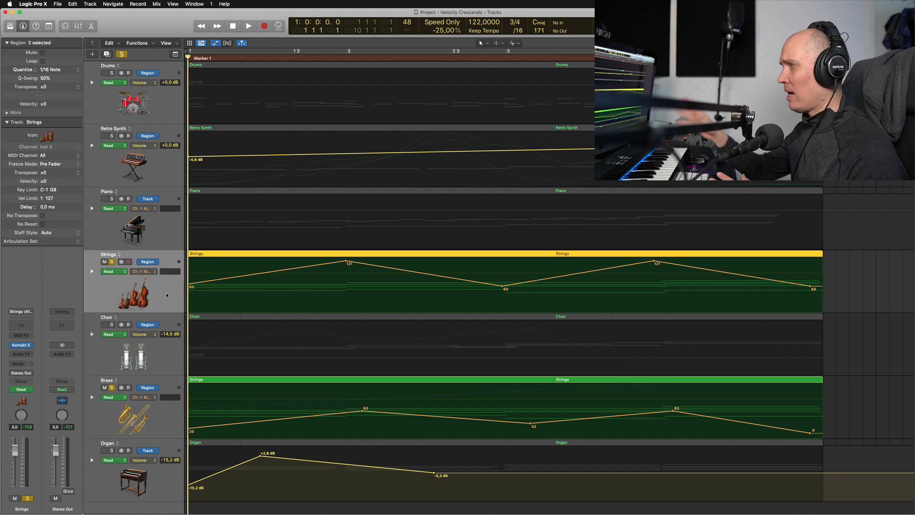
click(171, 410)
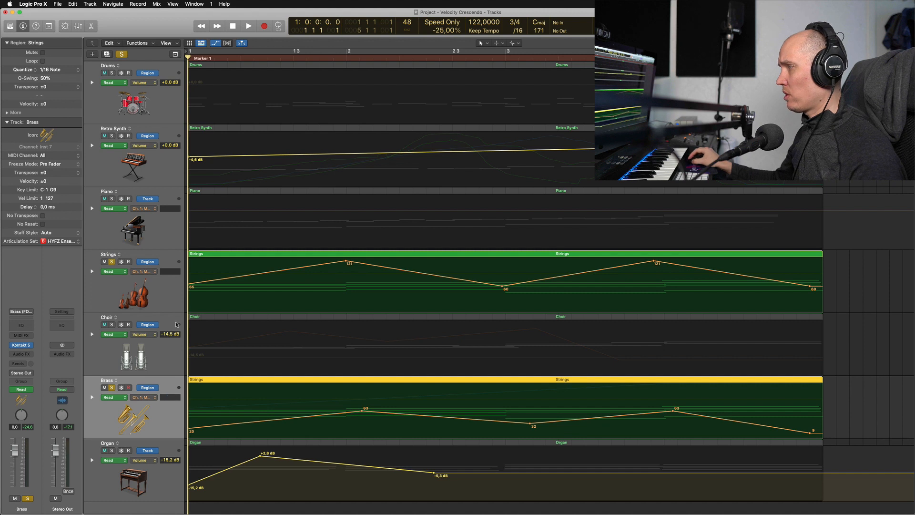
click(177, 300)
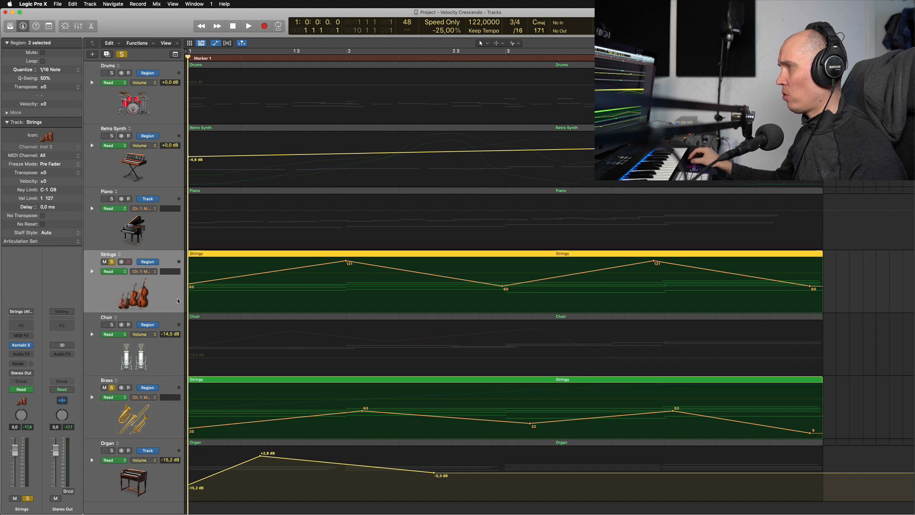
shift+click(161, 425)
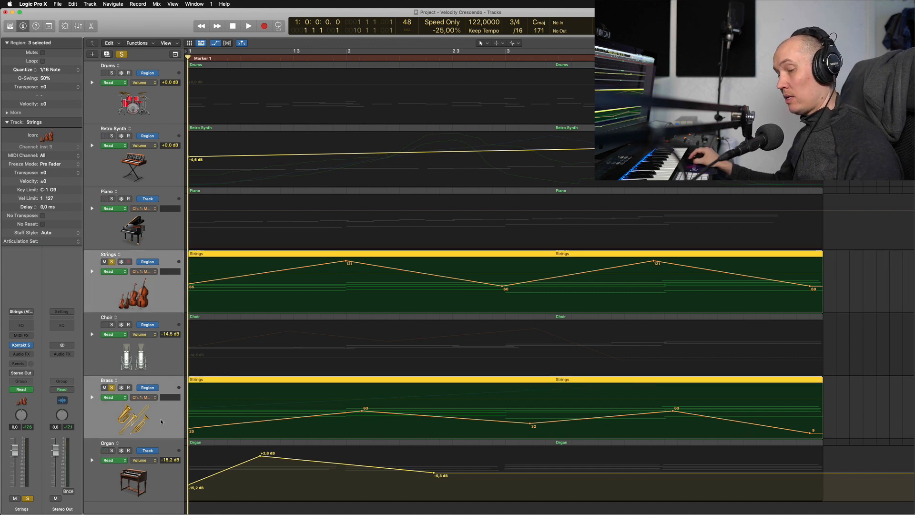